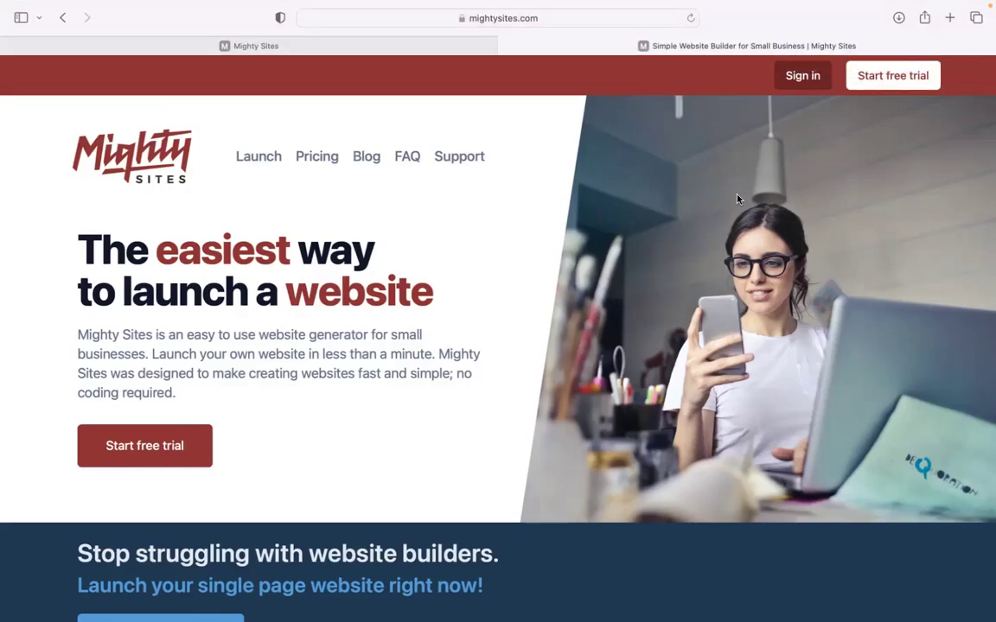
- Scroll through the mightysites.com landing page, then switch to the 'Let's build another site!' page
scroll(498, 311, down, 3)
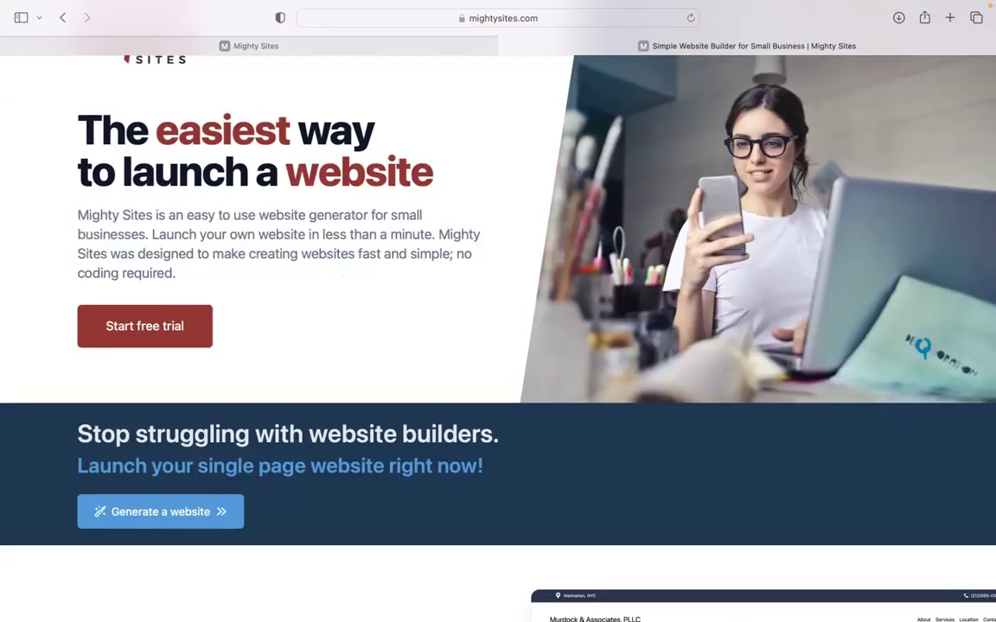
scroll(498, 311, down, 2)
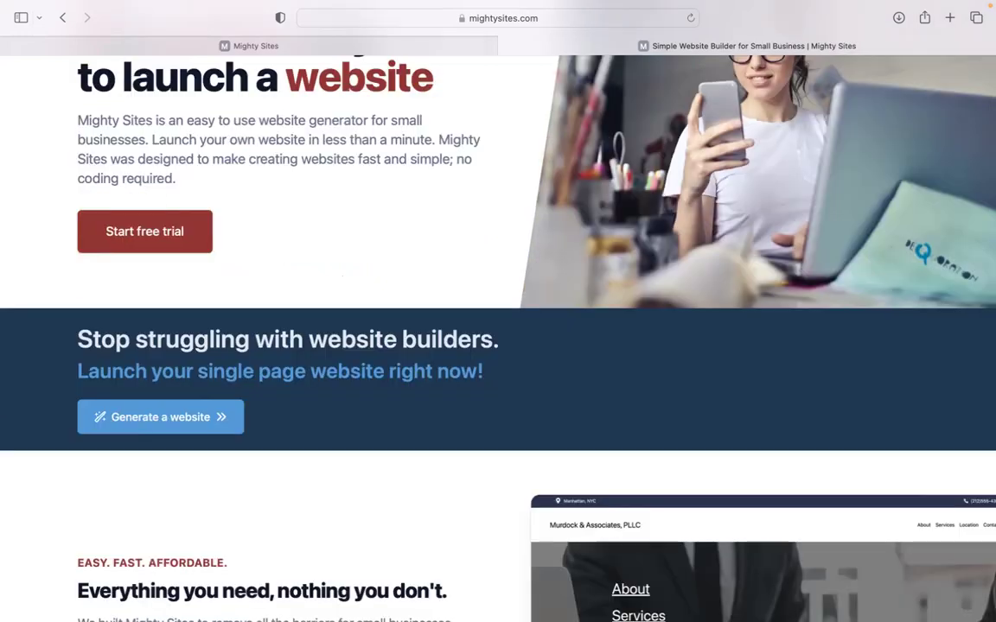
scroll(497, 311, down, 5)
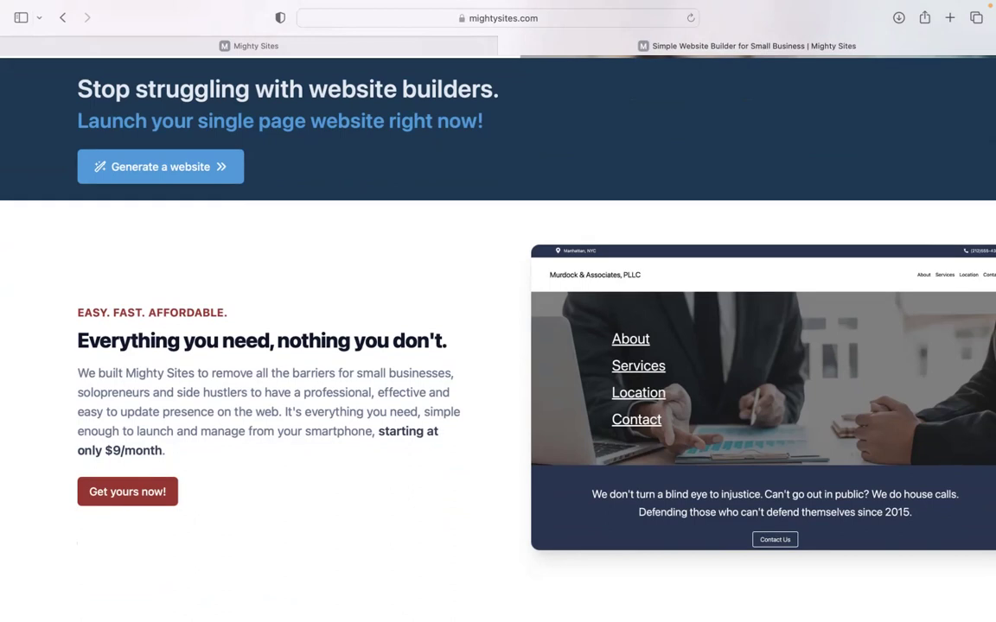
scroll(498, 346, down, 2)
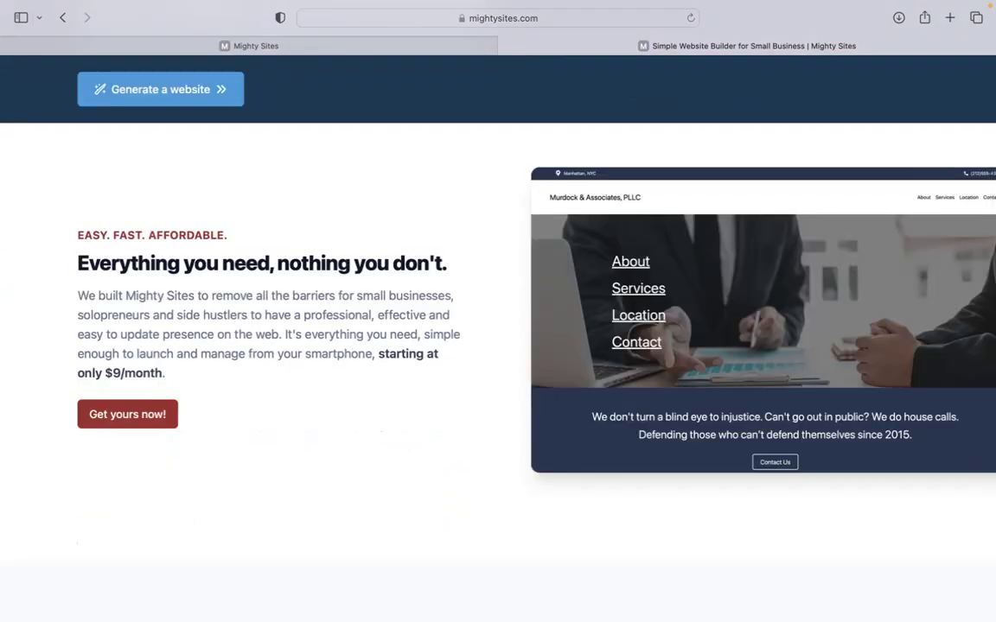
scroll(498, 346, down, 1)
scroll(498, 346, down, 1)
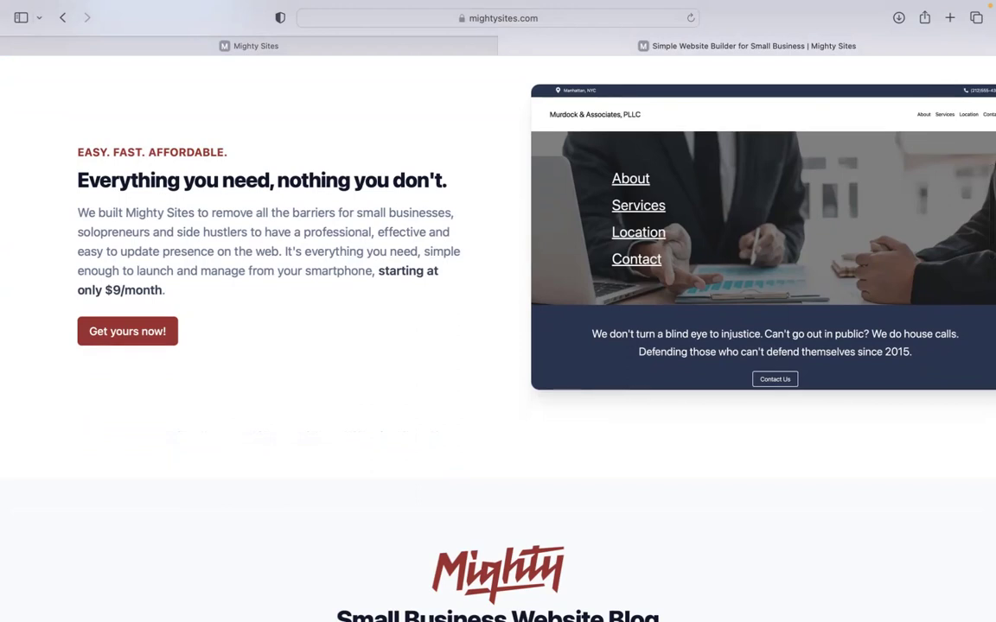
scroll(498, 346, down, 2)
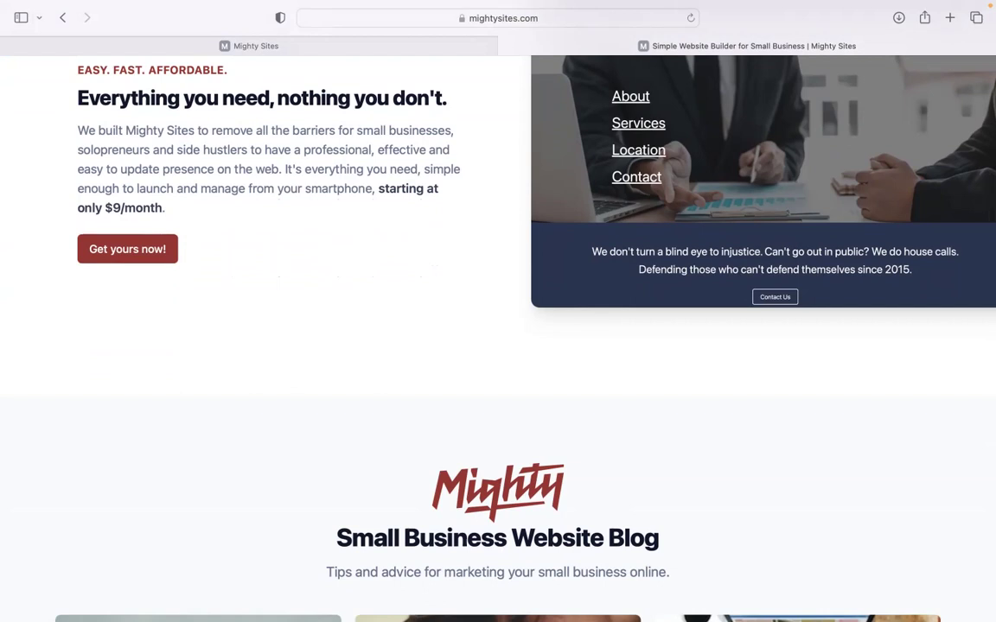
scroll(498, 346, down, 2)
scroll(498, 345, down, 3)
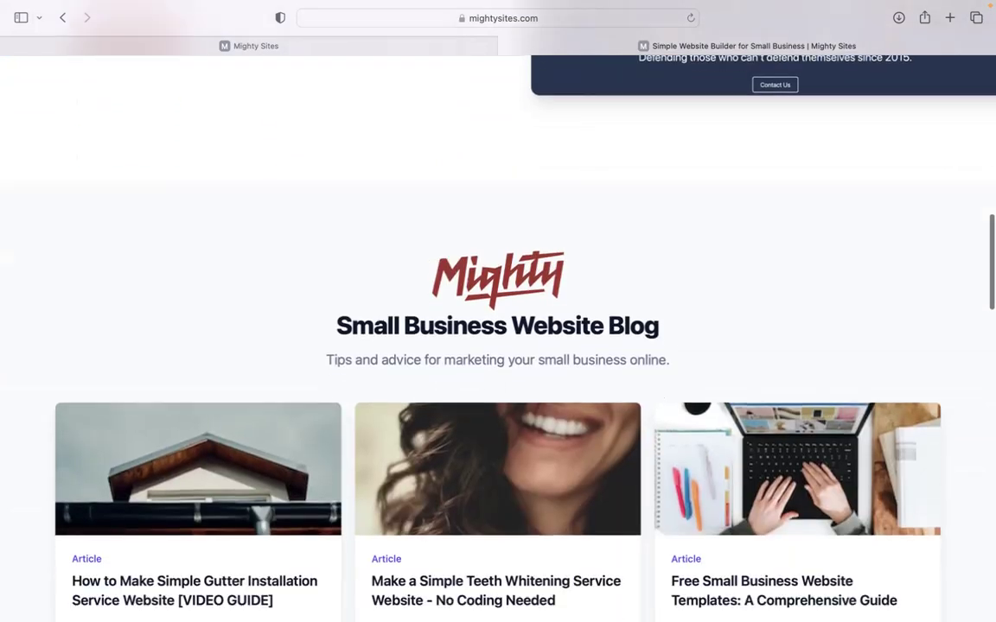
scroll(498, 345, down, 4)
scroll(498, 346, down, 5)
scroll(498, 346, down, 2)
scroll(498, 345, down, 1)
scroll(498, 346, down, 1)
scroll(498, 345, down, 1)
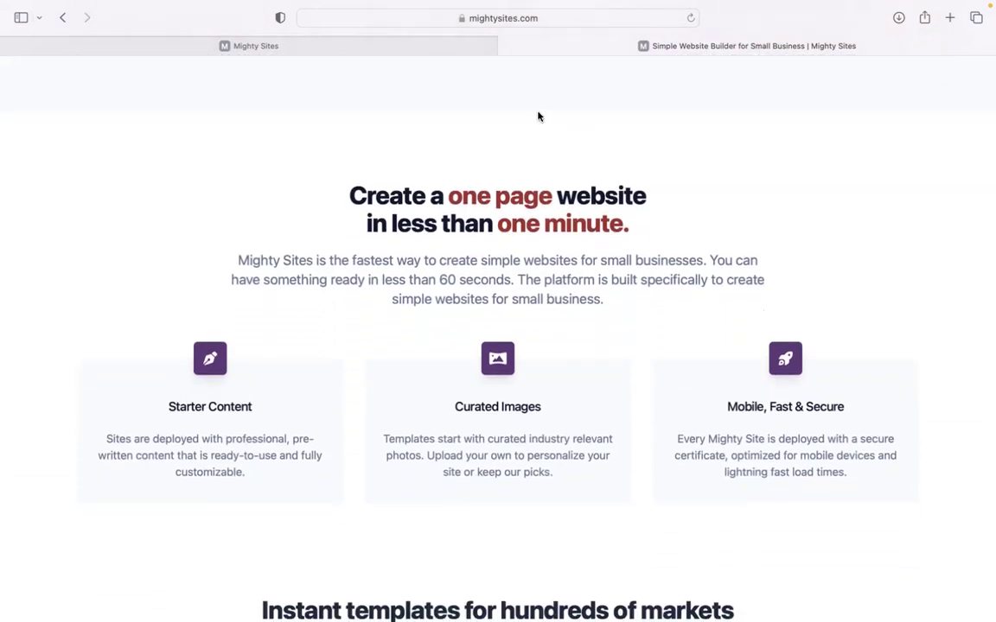
click(394, 45)
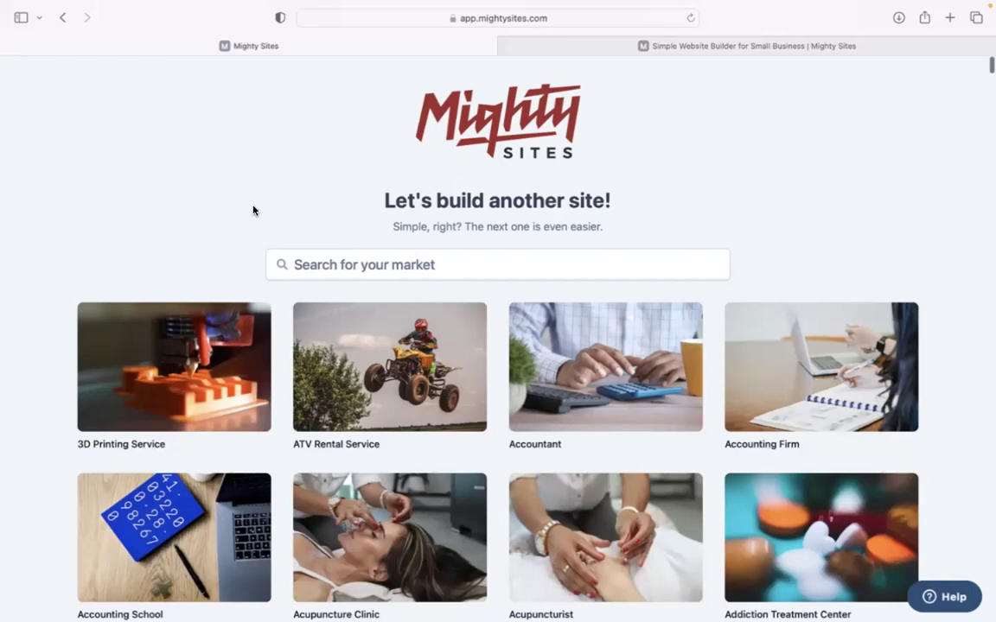
- Browse down and back up through the grid of market templates
scroll(253, 210, down, 1)
scroll(254, 211, down, 2)
scroll(253, 210, down, 1)
scroll(253, 210, down, 2)
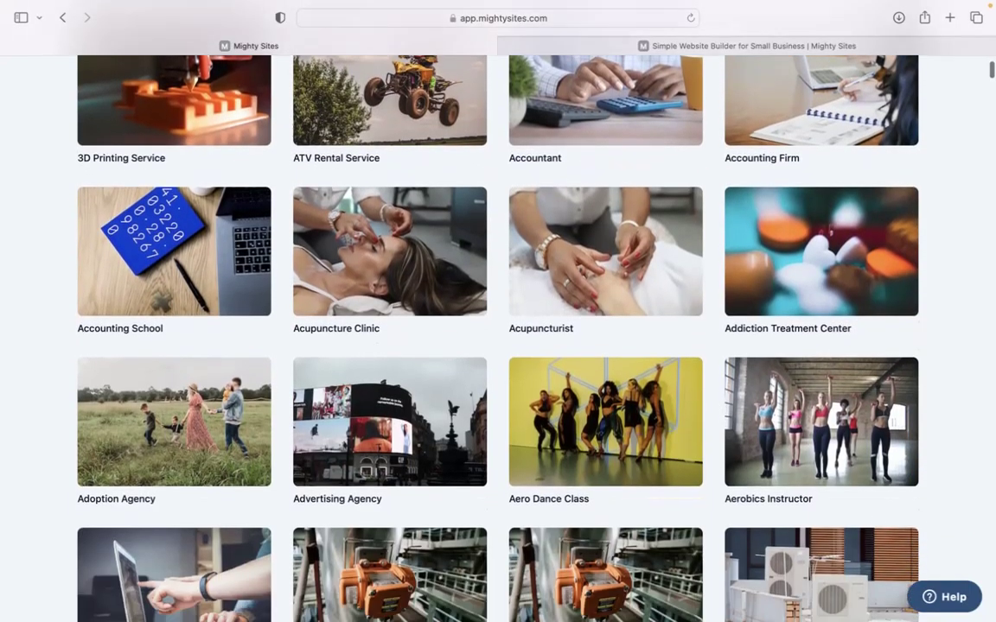
scroll(253, 210, down, 5)
scroll(253, 210, down, 5)
scroll(253, 210, down, 4)
scroll(253, 210, down, 5)
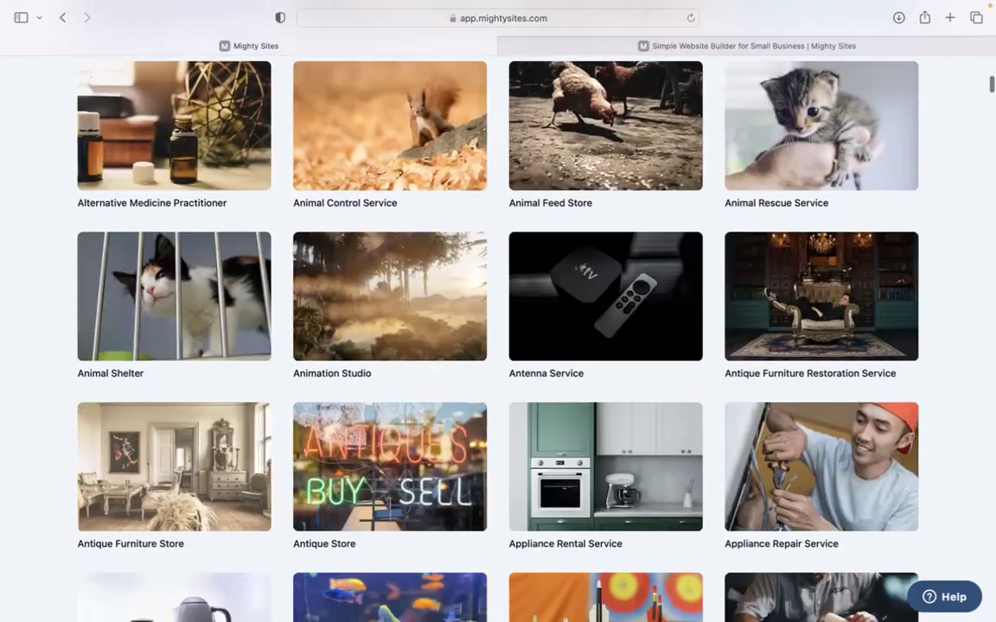
scroll(253, 210, down, 5)
scroll(253, 210, down, 3)
scroll(254, 210, down, 2)
scroll(253, 210, up, 3)
scroll(498, 337, up, 7)
scroll(498, 337, up, 8)
scroll(498, 337, up, 7)
scroll(498, 337, up, 8)
scroll(498, 337, up, 5)
- Search the markets for 'confere' and pick the Conference Center template
click(444, 218)
text(c)
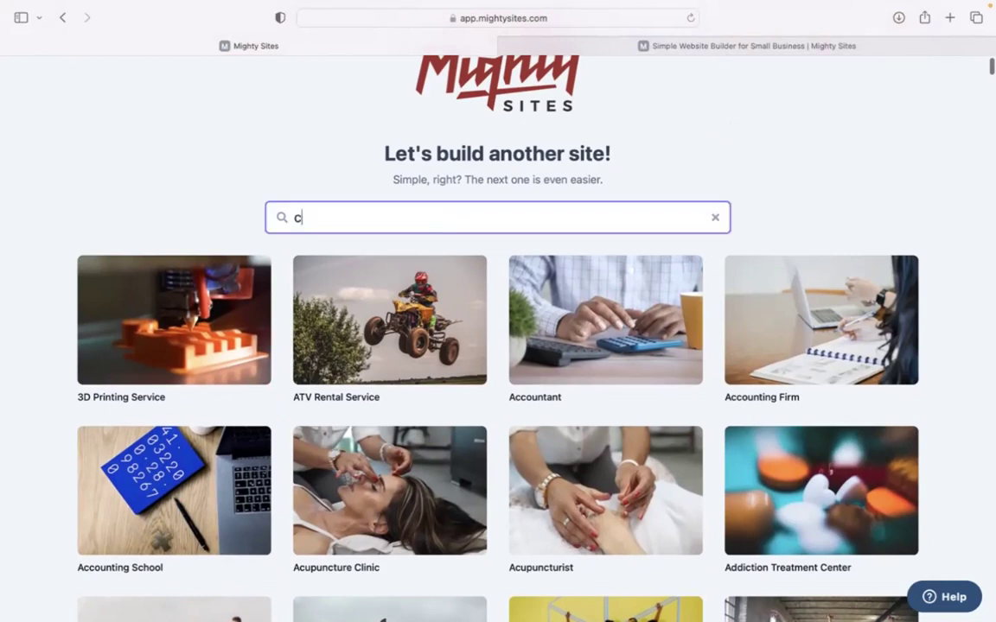
text(onfere)
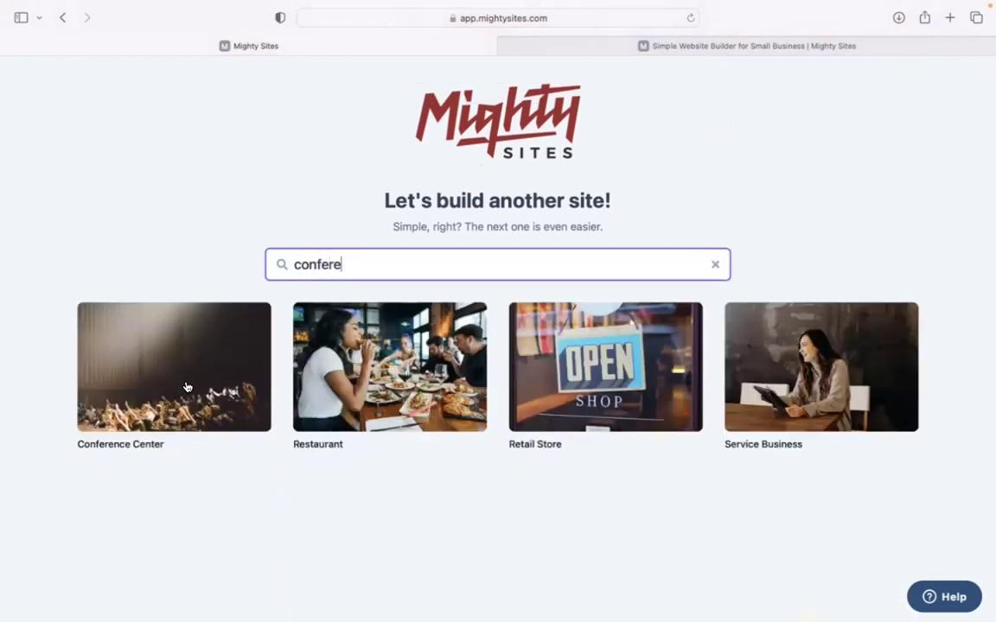
click(334, 305)
- Enter 'Olive Tree Conference Center' as the company name, correcting typos
text(p)
key(BackSpace)
text(Olive Tree)
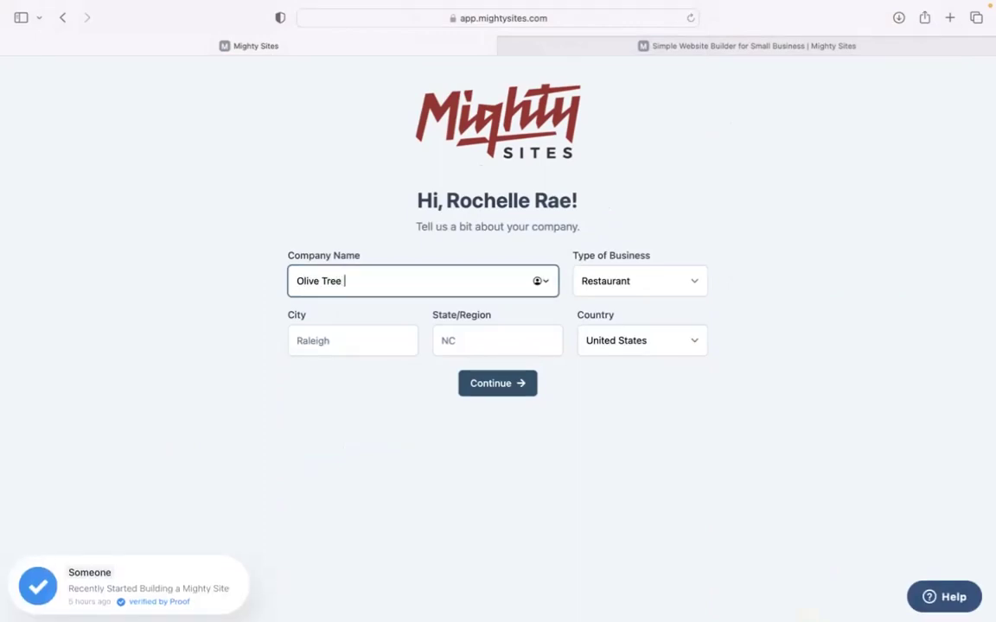
text(conf)
key(BackSpace)
key(BackSpace)
key(BackSpace)
key(BackSpace)
text(Conference Ce)
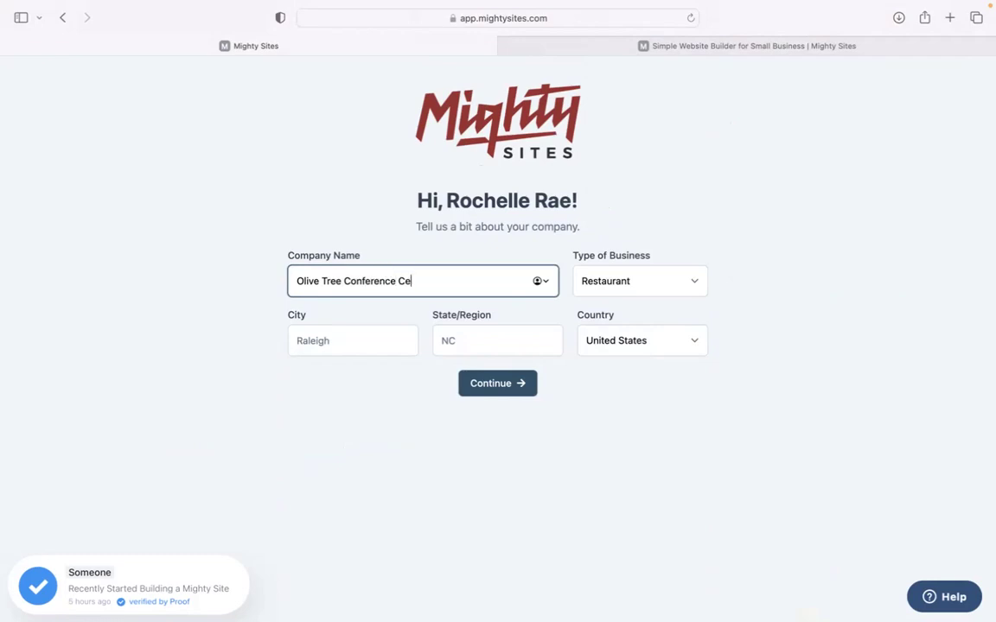
text(nter)
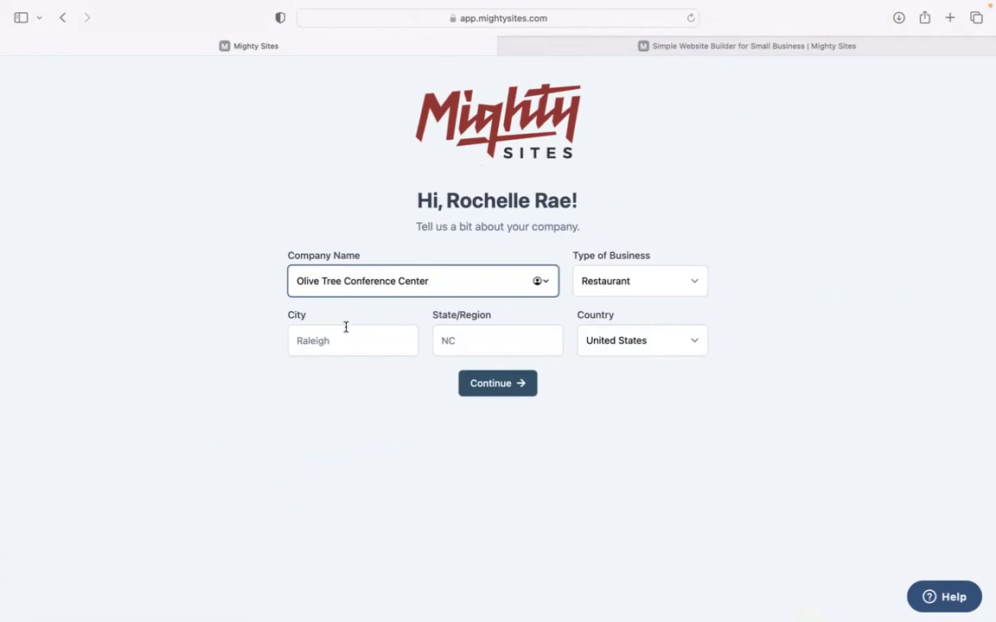
- Set city Denver, state Colorado and business type Service, then submit the details
click(344, 329)
text(Denver)
click(462, 330)
text(Colorado)
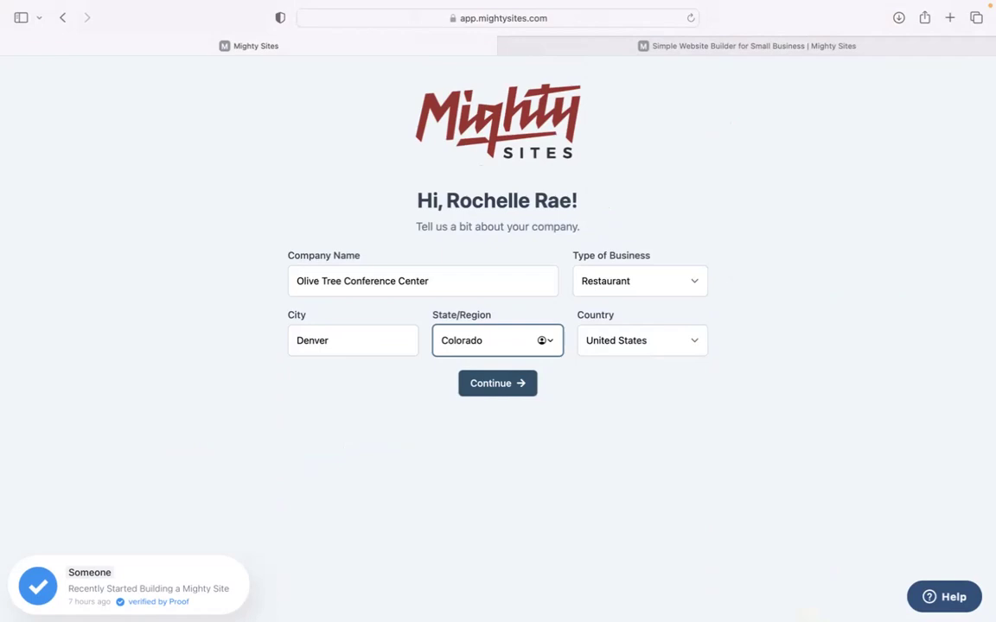
click(598, 286)
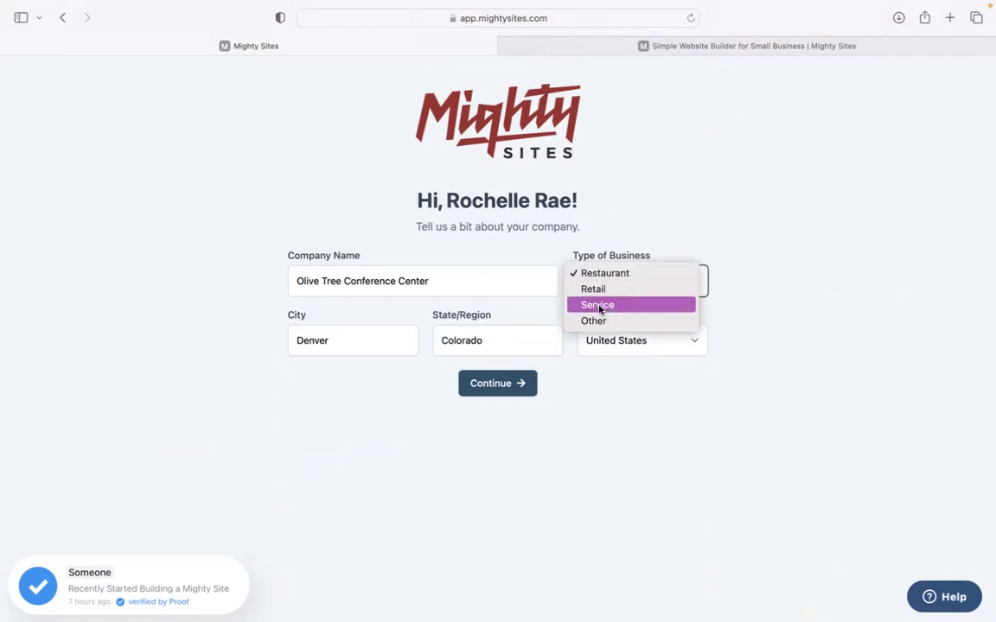
click(611, 305)
click(516, 383)
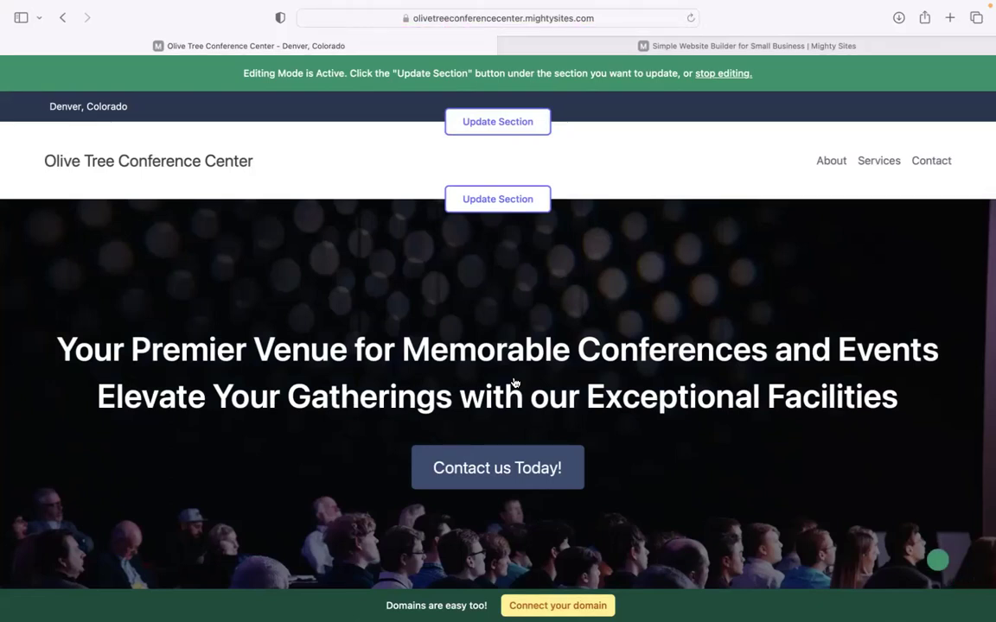
- Scroll down to the About Us section and read through its venue description text
scroll(498, 346, down, 1)
scroll(498, 346, up, 1)
scroll(498, 346, down, 1)
scroll(498, 346, down, 3)
scroll(498, 345, down, 2)
scroll(498, 346, down, 3)
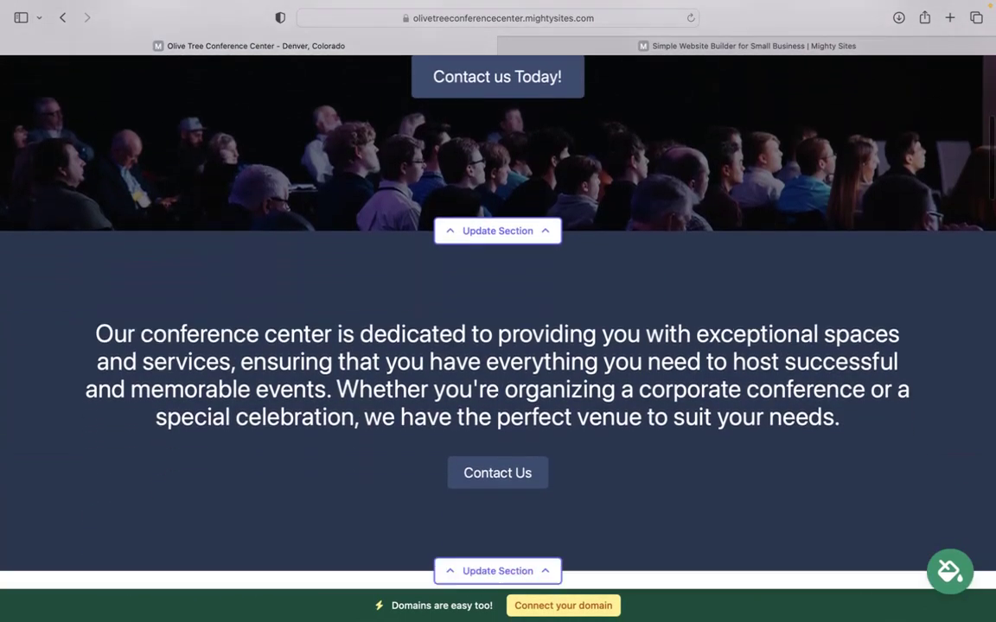
scroll(498, 346, down, 2)
scroll(498, 346, down, 3)
scroll(498, 345, down, 2)
scroll(498, 346, down, 3)
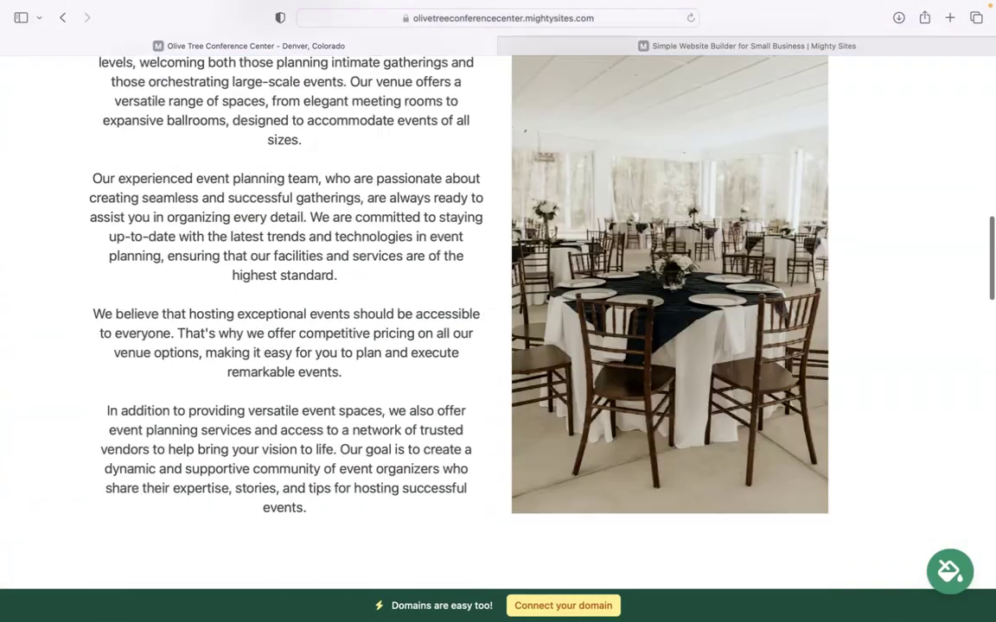
scroll(498, 345, down, 3)
scroll(498, 346, up, 2)
scroll(76, 295, up, 3)
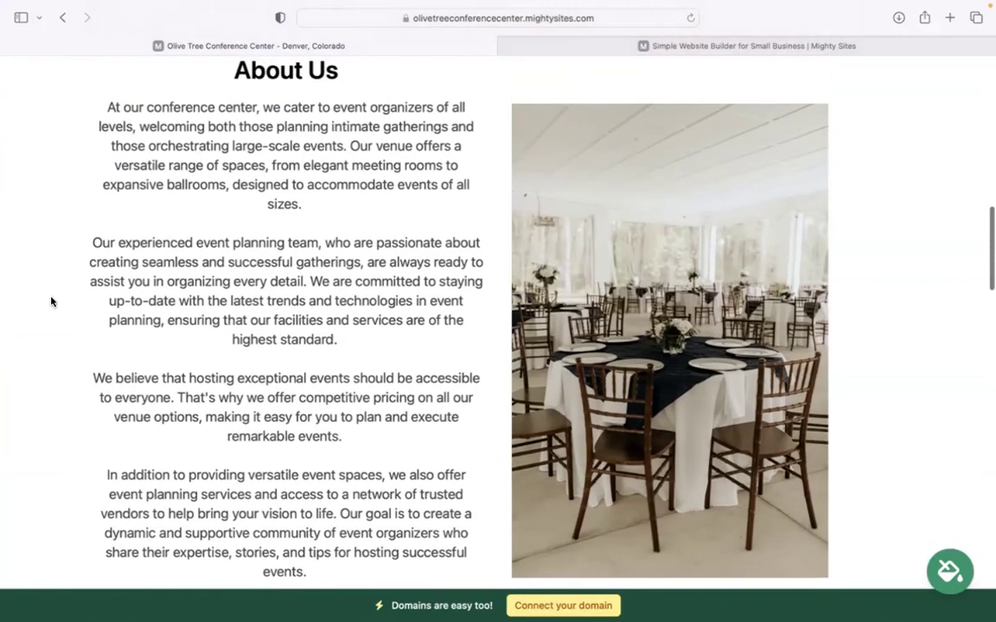
mouse_move(98, 95)
mouse_down()
mouse_move(439, 423)
mouse_move(354, 495)
mouse_up()
click(400, 498)
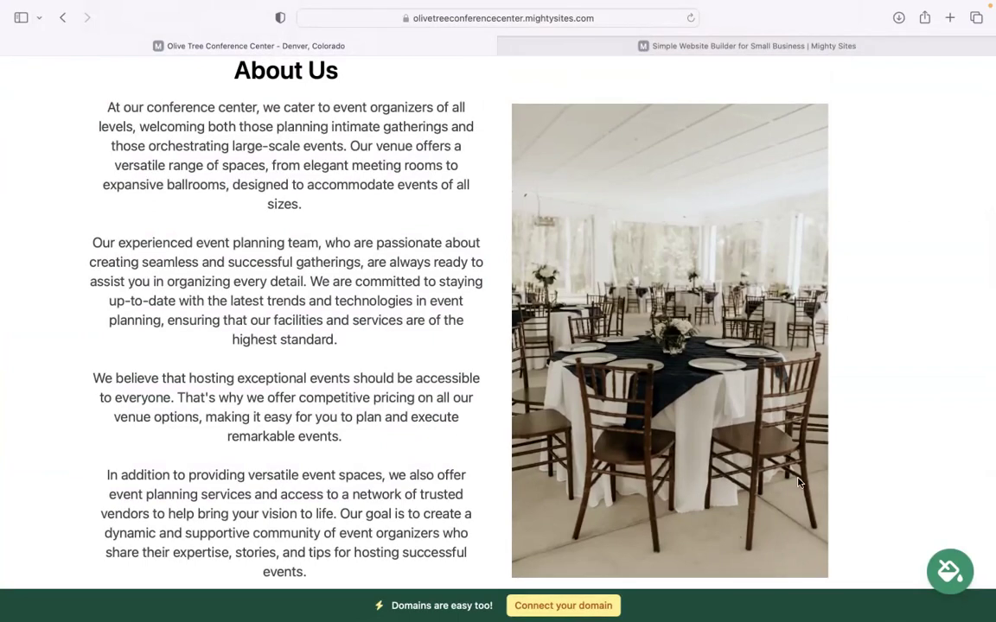
- Review the event-spaces list and contact form further down the page
scroll(498, 311, down, 10)
scroll(498, 311, down, 3)
scroll(498, 311, down, 2)
scroll(498, 312, down, 2)
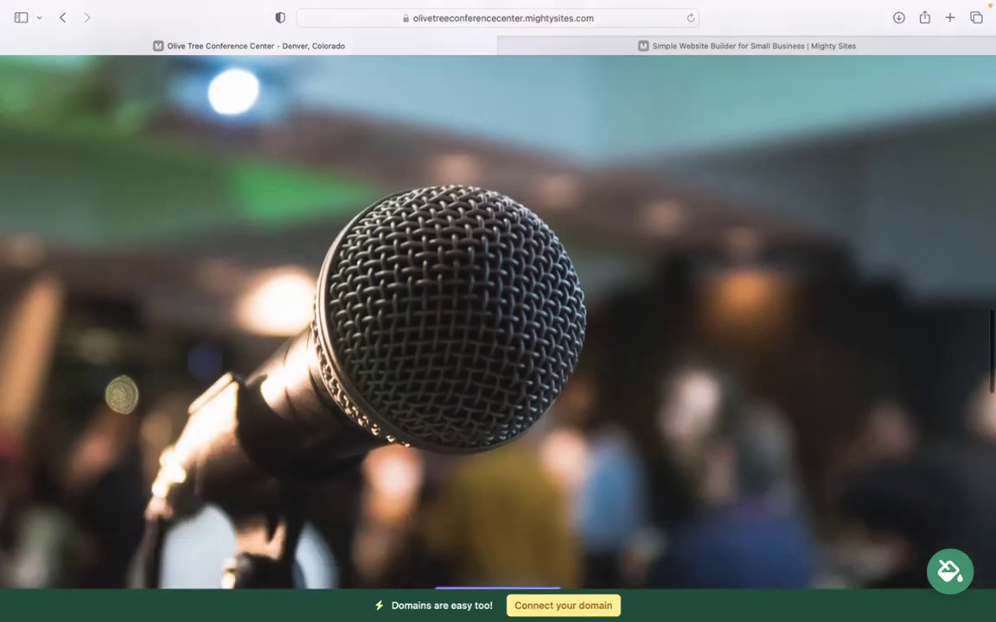
scroll(498, 311, down, 3)
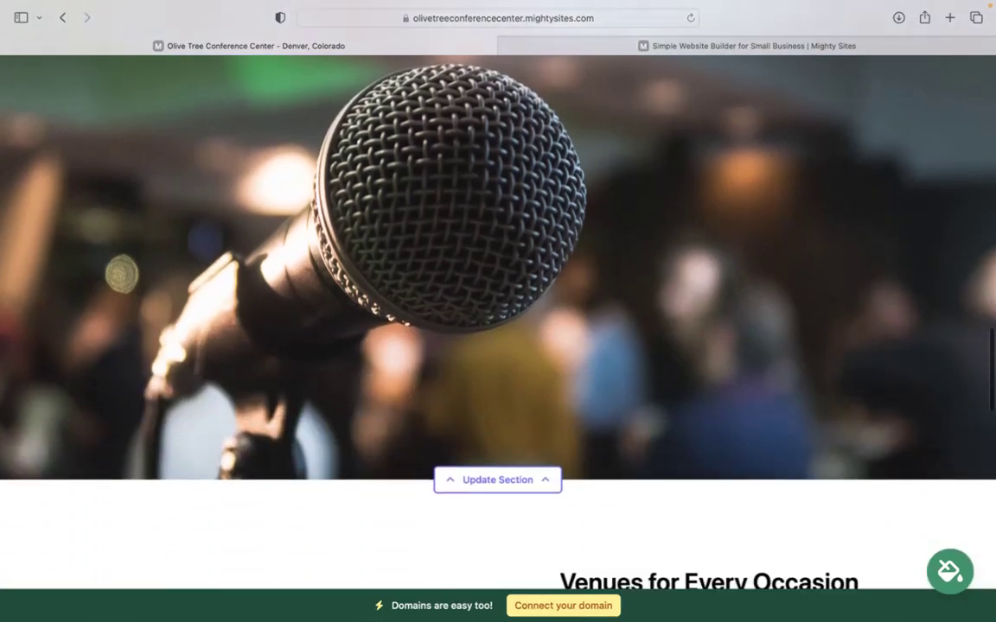
scroll(498, 311, down, 4)
scroll(498, 311, down, 2)
scroll(498, 311, down, 2)
scroll(498, 311, down, 1)
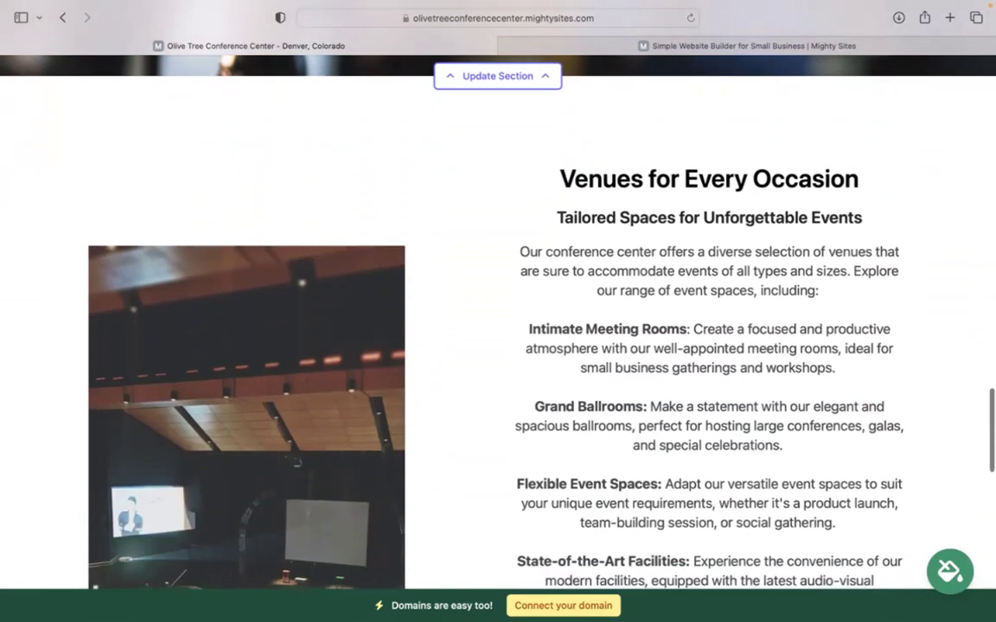
scroll(498, 311, down, 2)
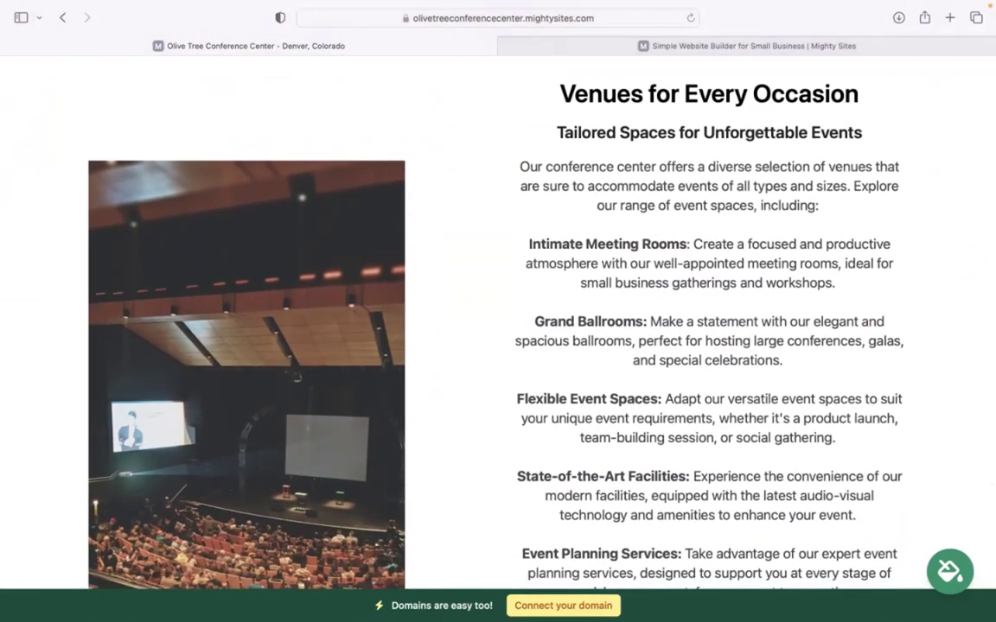
scroll(498, 311, down, 1)
scroll(498, 311, down, 3)
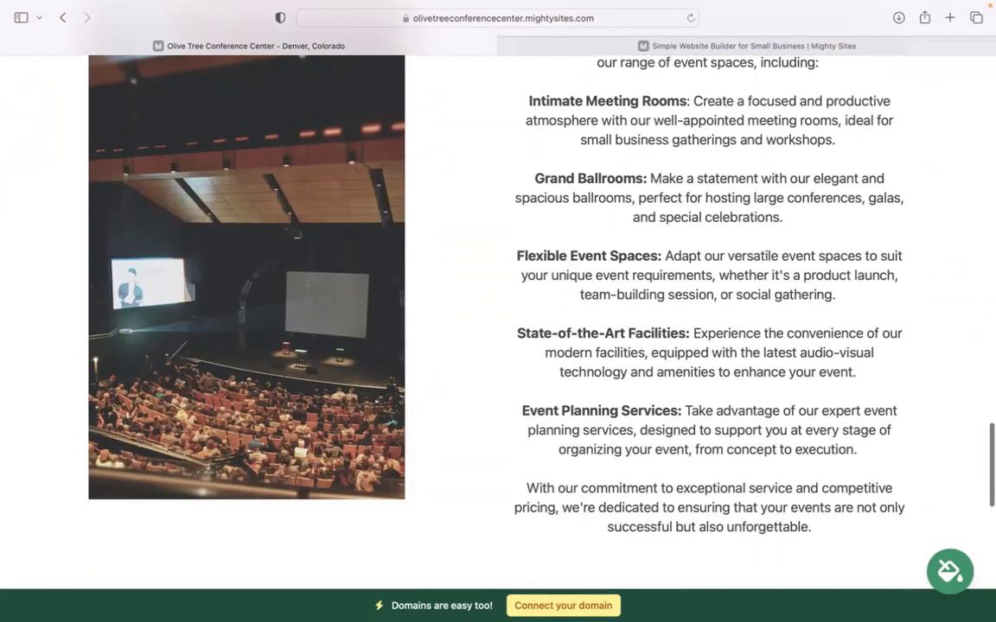
scroll(498, 311, down, 1)
scroll(498, 311, down, 2)
scroll(498, 311, up, 3)
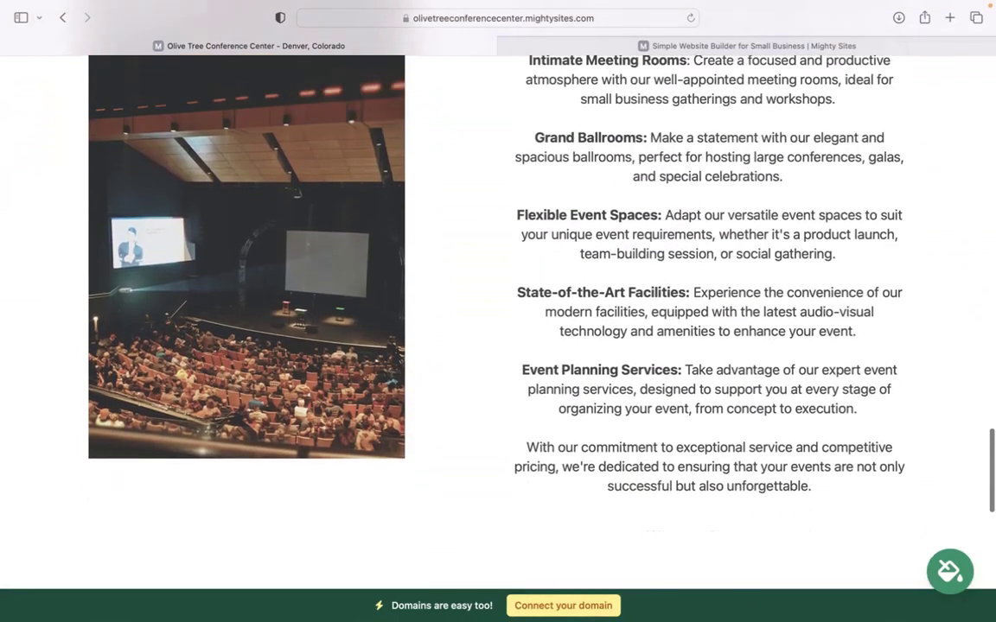
scroll(498, 312, up, 2)
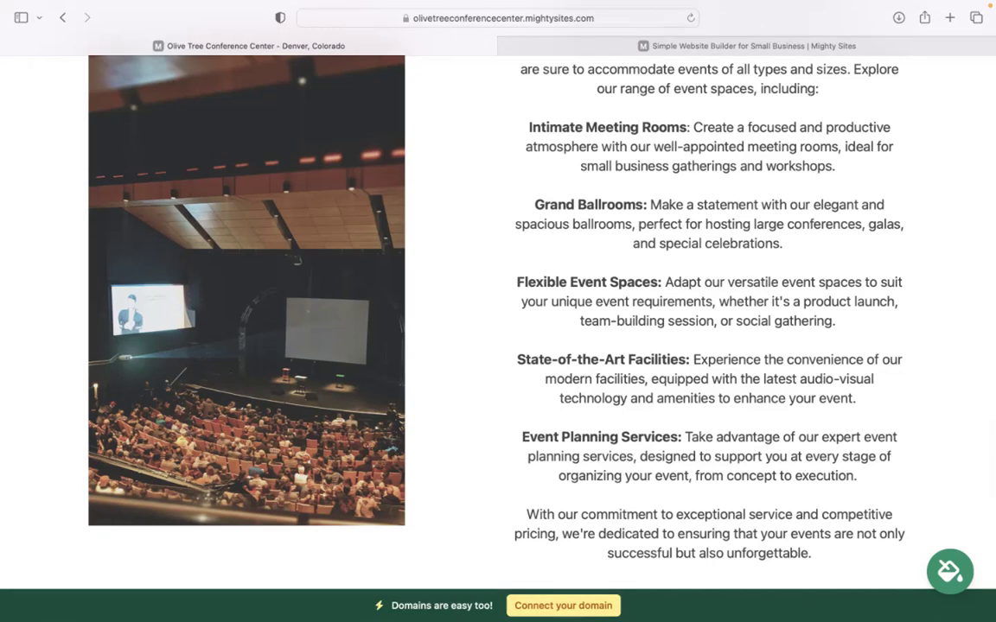
scroll(498, 311, up, 3)
scroll(498, 311, down, 4)
scroll(667, 137, up, 2)
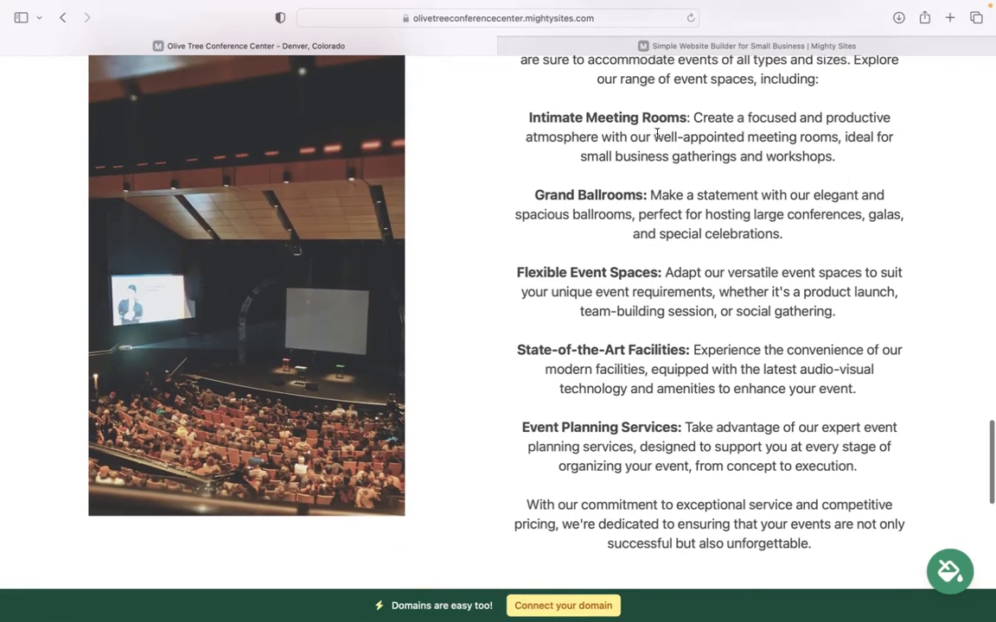
drag(511, 118, 777, 529)
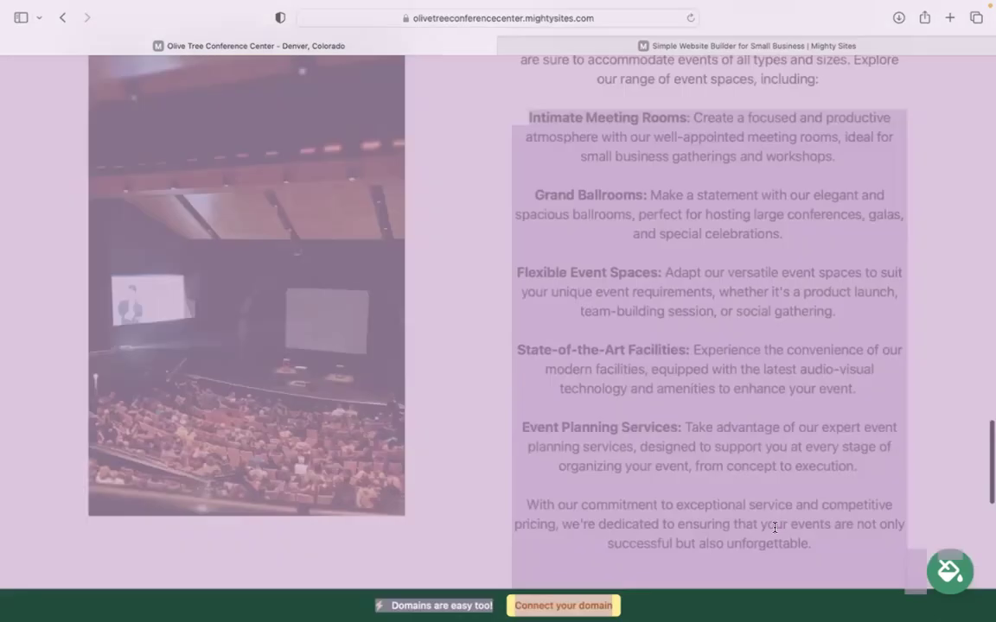
click(776, 529)
- Scroll back up to the top of the site in editing mode
scroll(776, 529, down, 3)
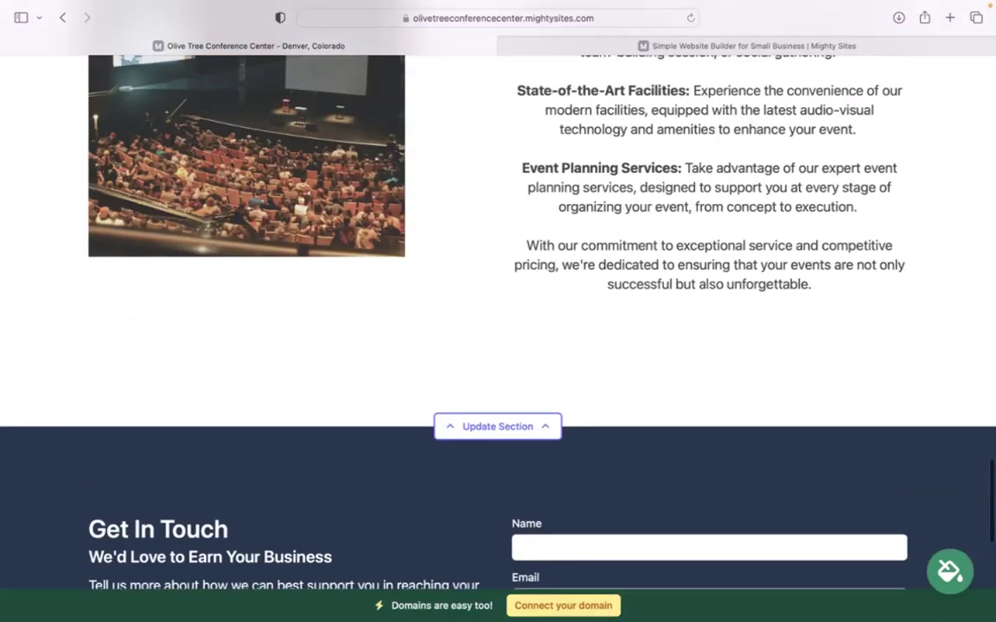
scroll(498, 311, up, 5)
scroll(498, 312, up, 4)
scroll(498, 311, up, 3)
scroll(498, 311, up, 2)
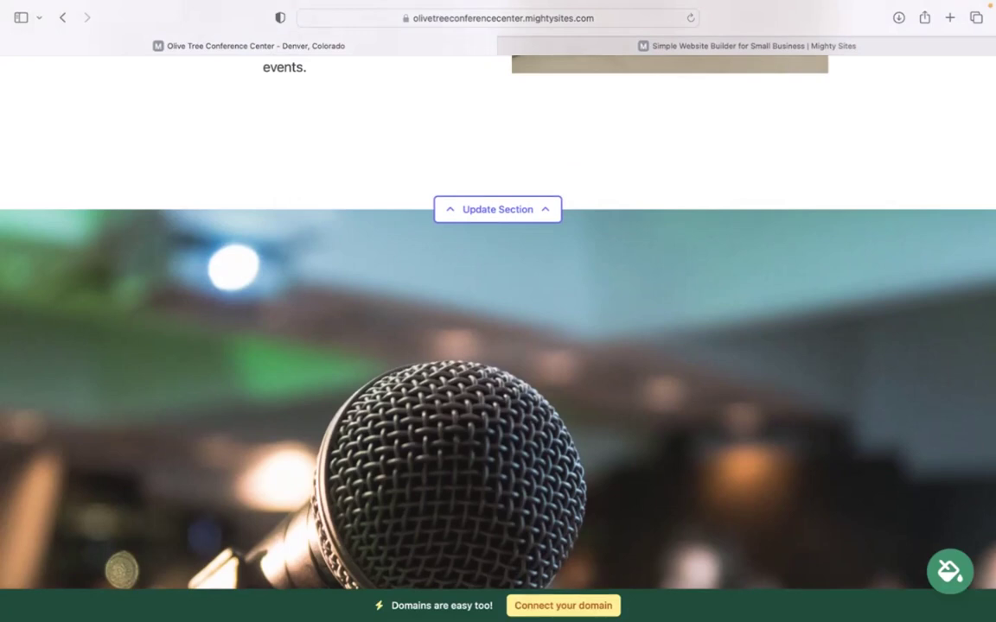
scroll(498, 311, up, 2)
scroll(498, 311, up, 4)
scroll(498, 311, up, 1)
scroll(498, 311, up, 3)
scroll(498, 311, up, 3)
scroll(498, 312, up, 4)
scroll(498, 312, up, 1)
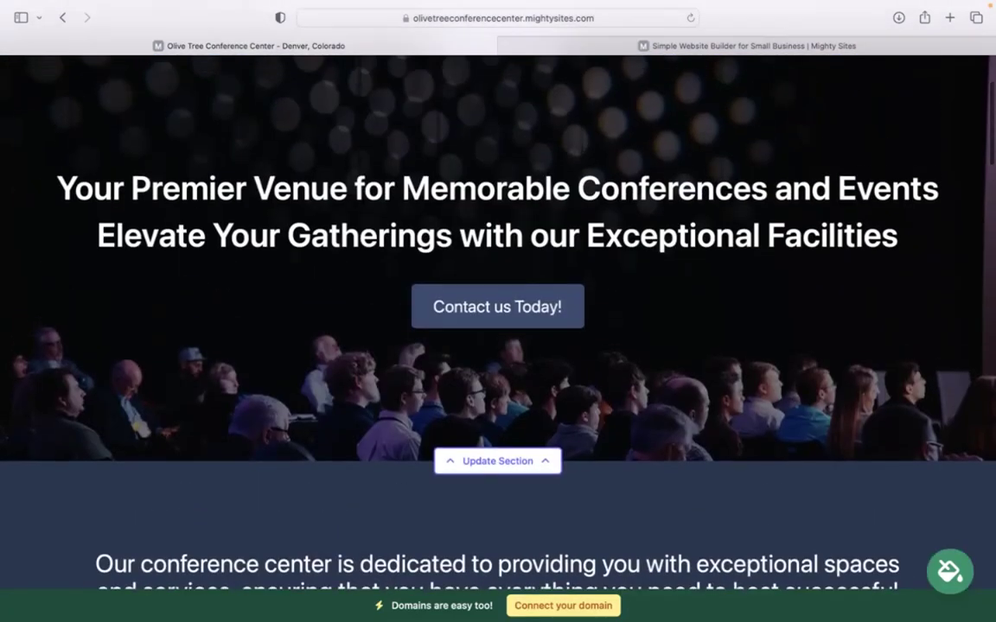
scroll(498, 311, up, 2)
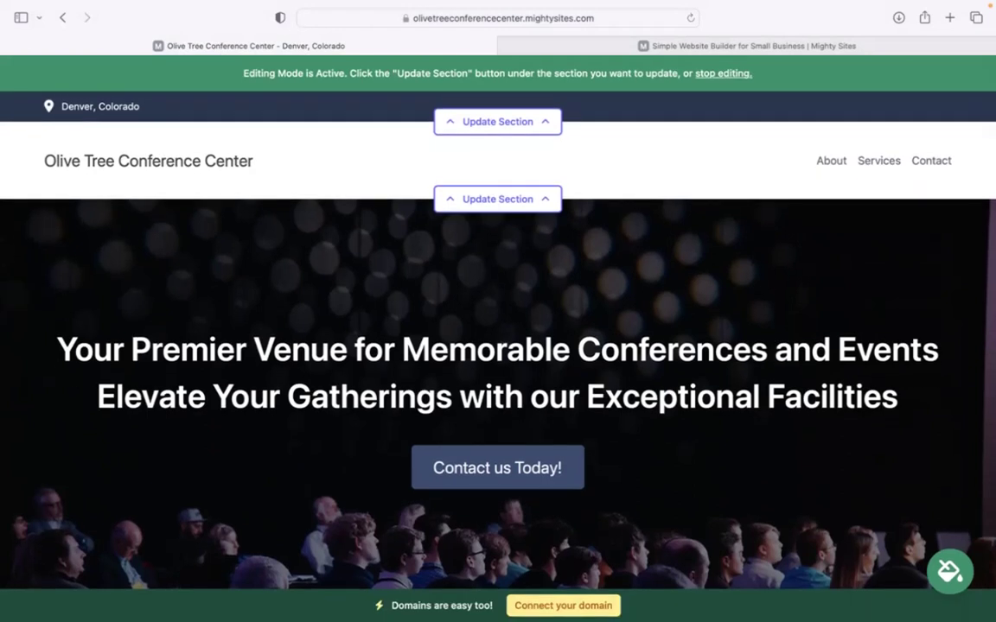
- Fill in the location's email (shown on site), phone number, street address and postal code, and save
click(489, 121)
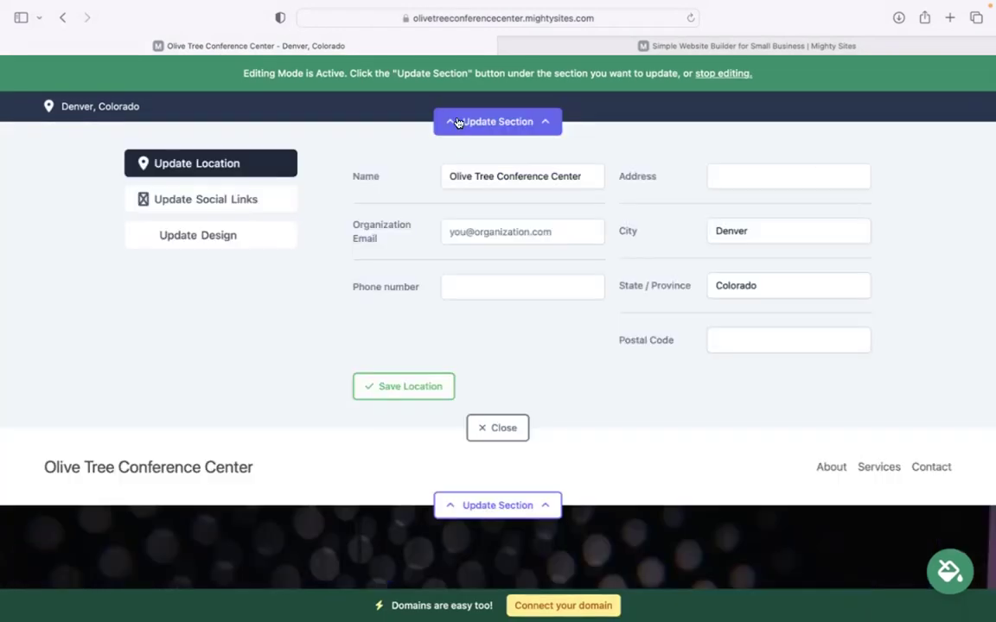
click(498, 229)
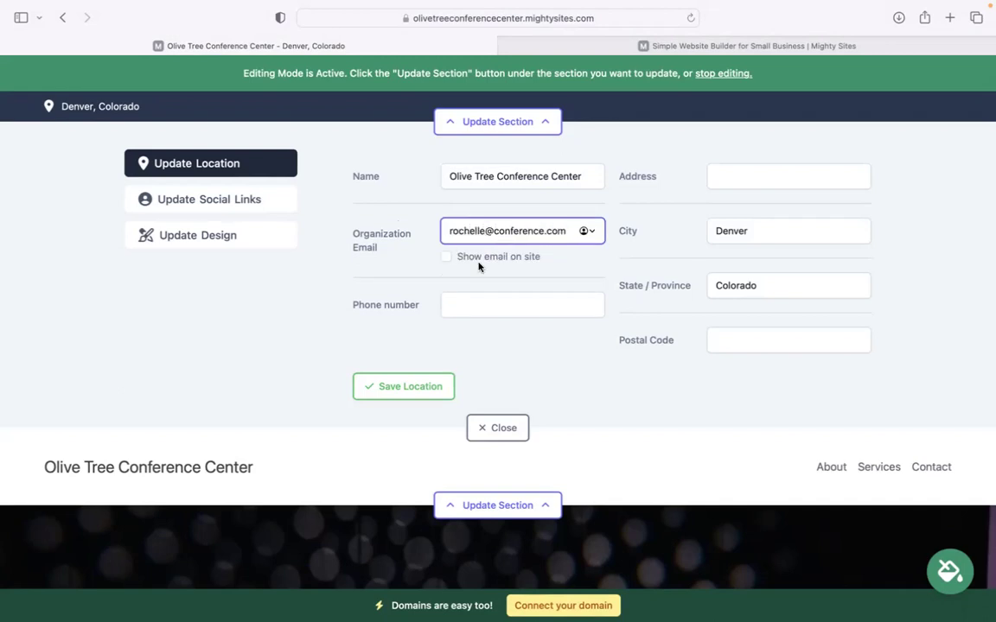
click(447, 258)
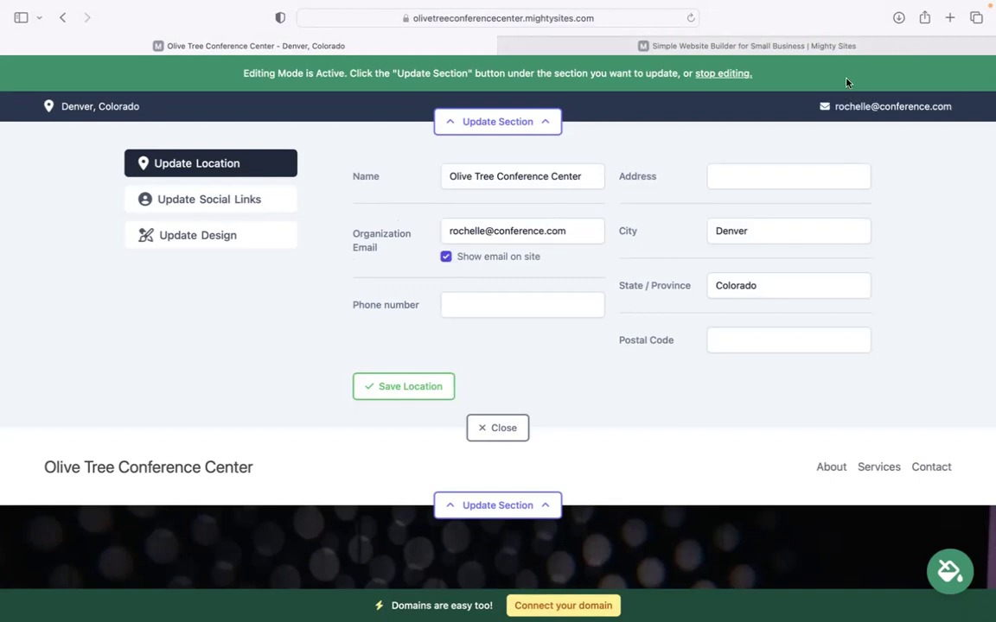
click(475, 304)
text(594-49449)
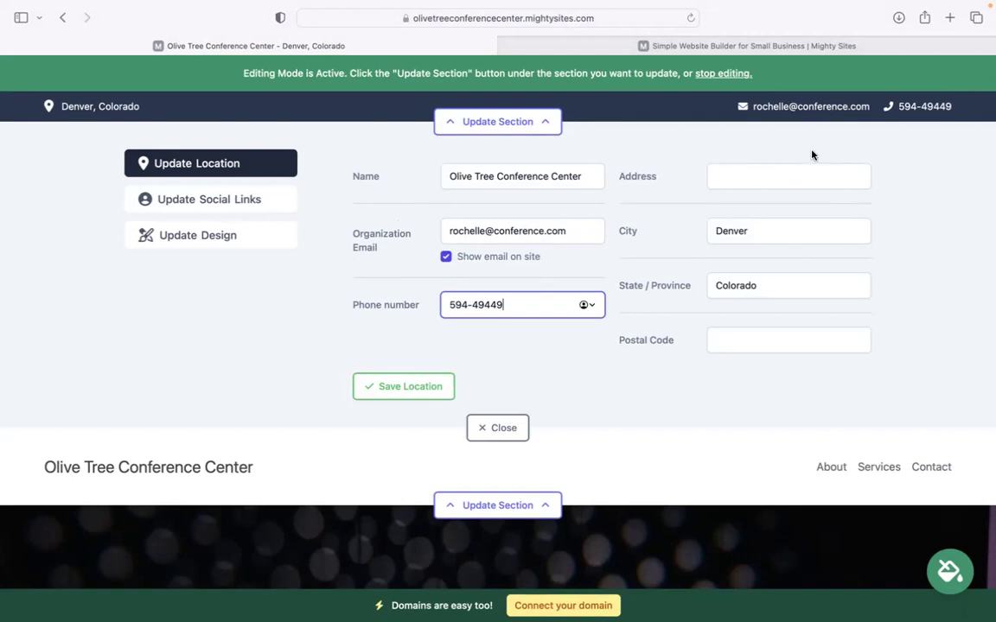
click(778, 174)
click(736, 347)
text(49483)
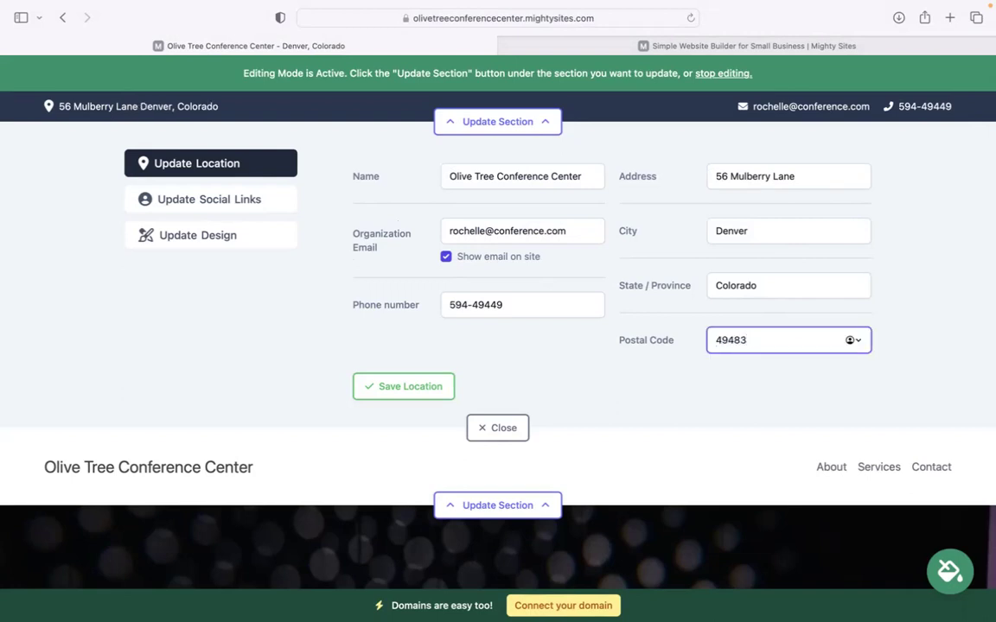
click(391, 388)
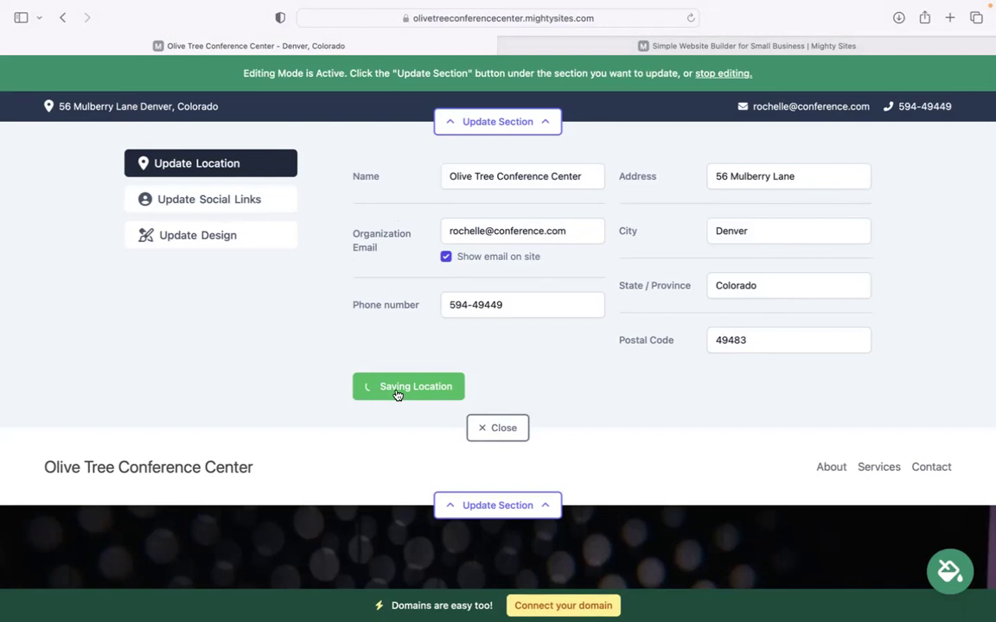
- Add the Instagram account to the site's social links, save it and close the editor
click(254, 211)
click(398, 174)
text(mightysites)
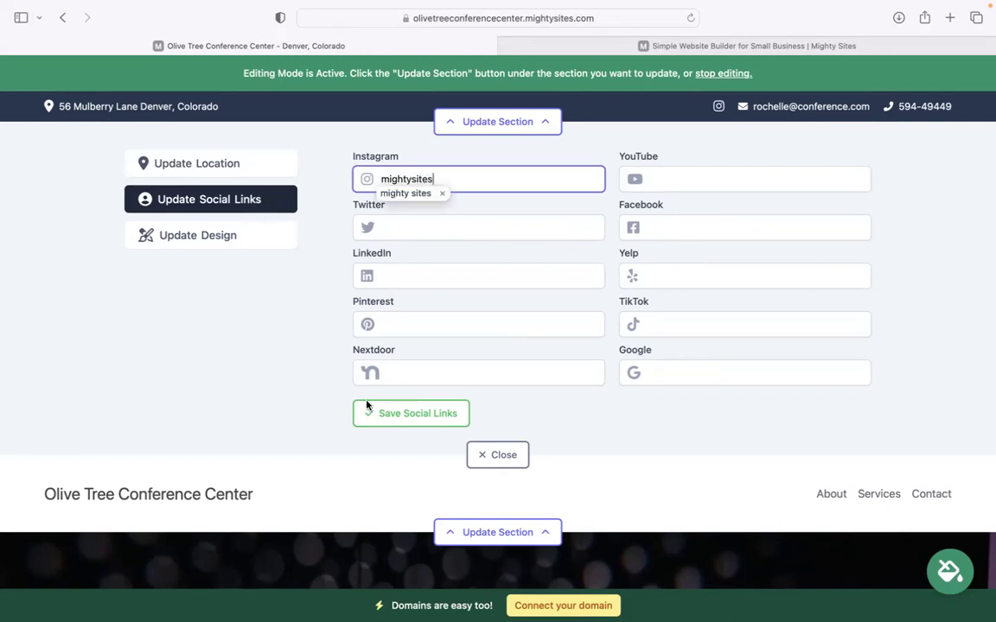
click(398, 413)
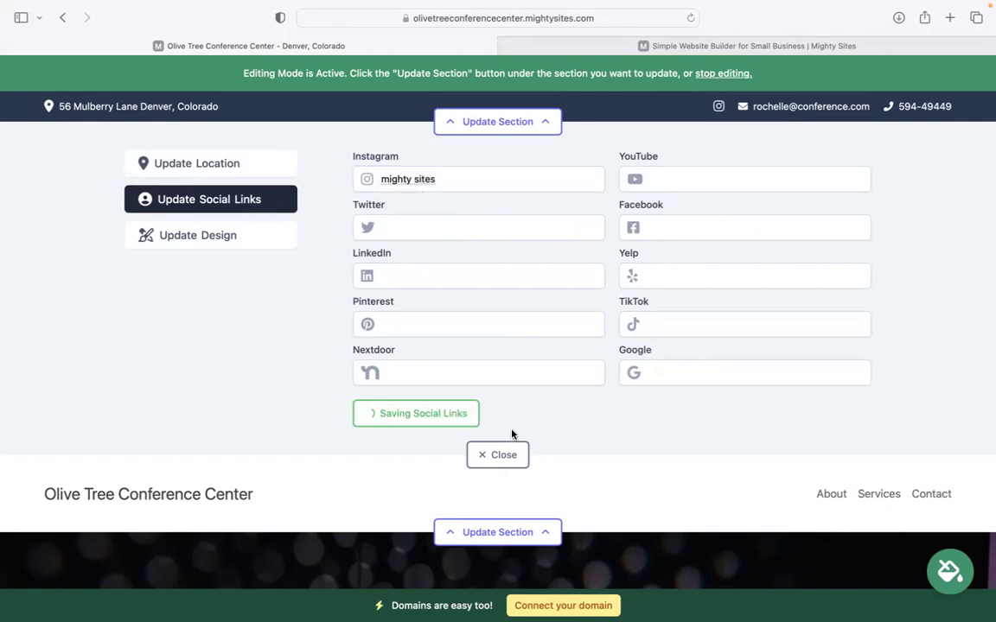
click(511, 457)
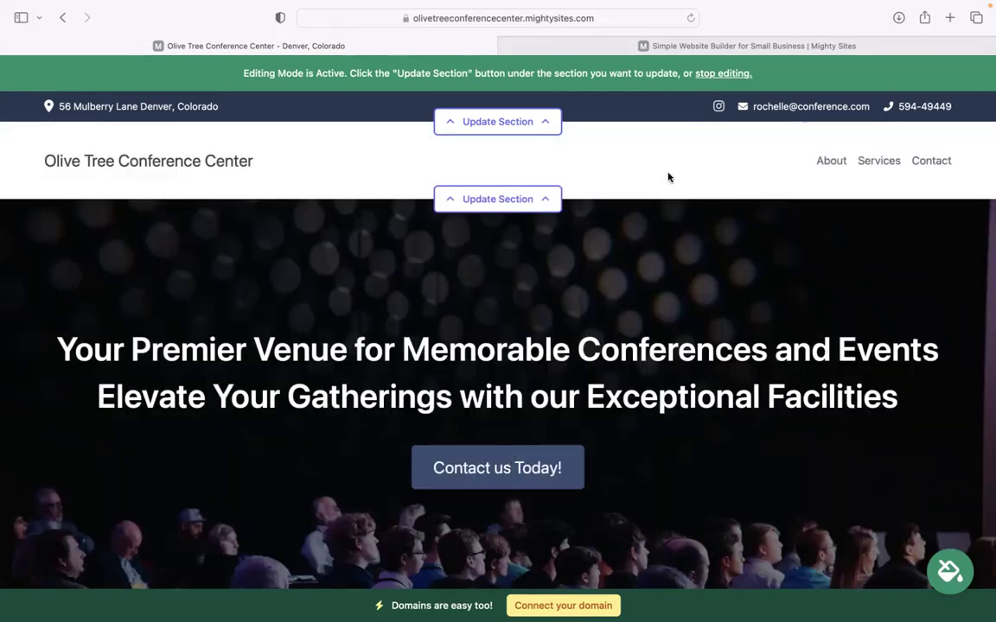
- Upload the Mighty Sites logo file to the header, enlarge it, and close the logo panel
click(510, 205)
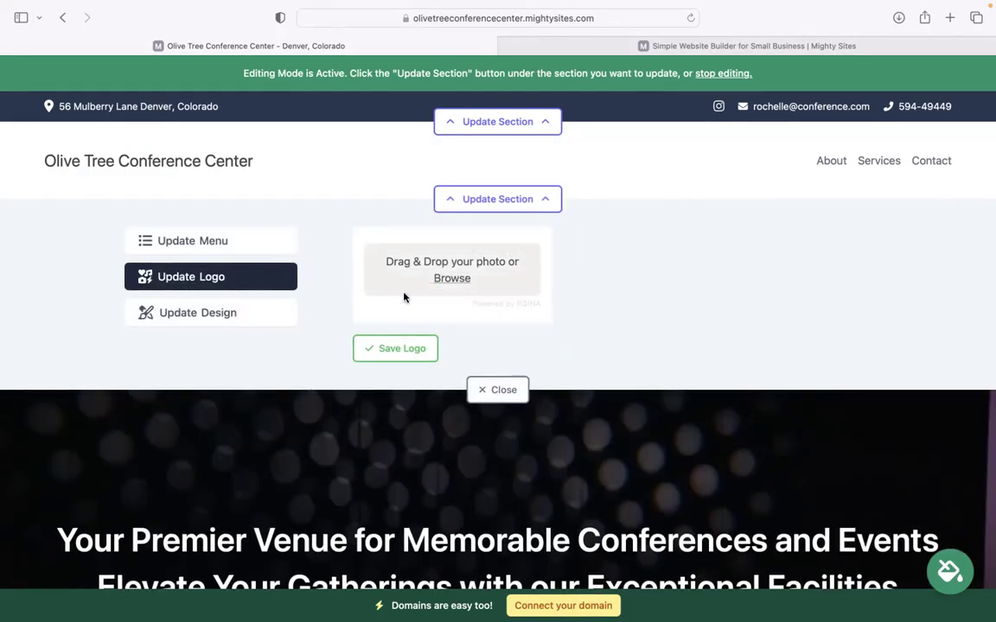
click(452, 278)
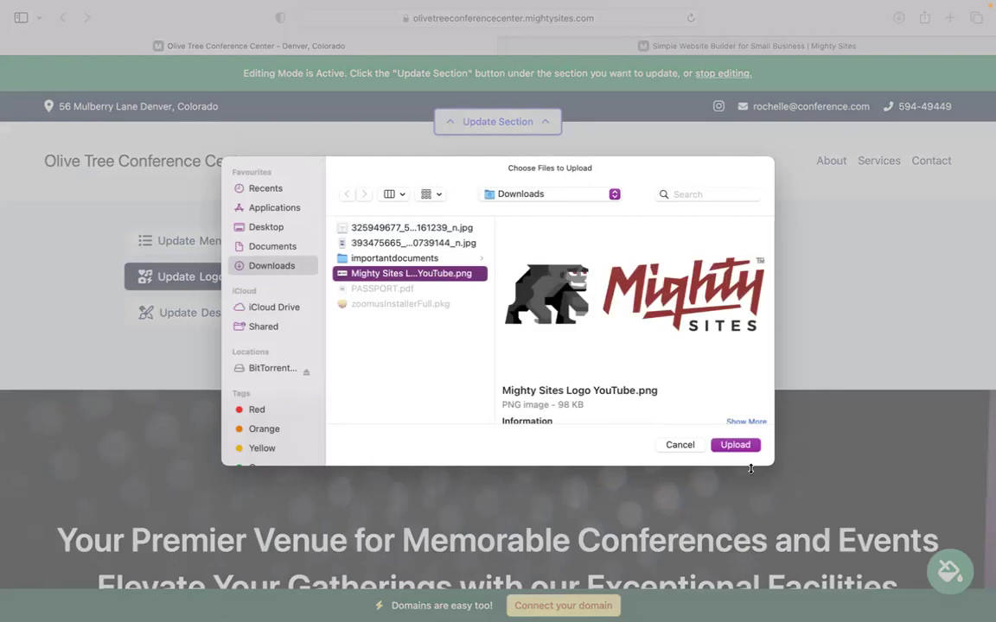
click(741, 448)
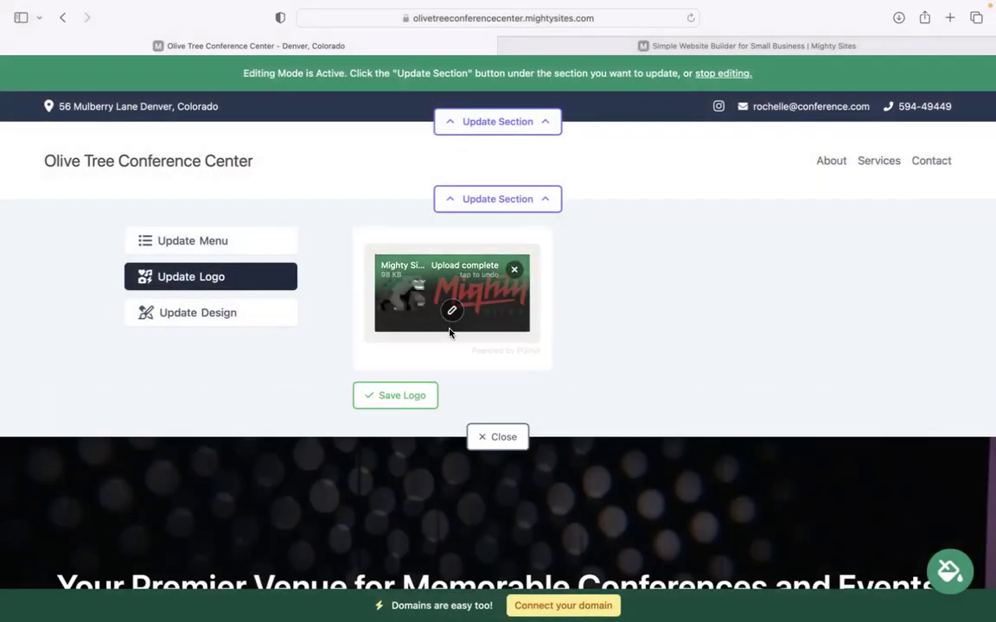
click(413, 393)
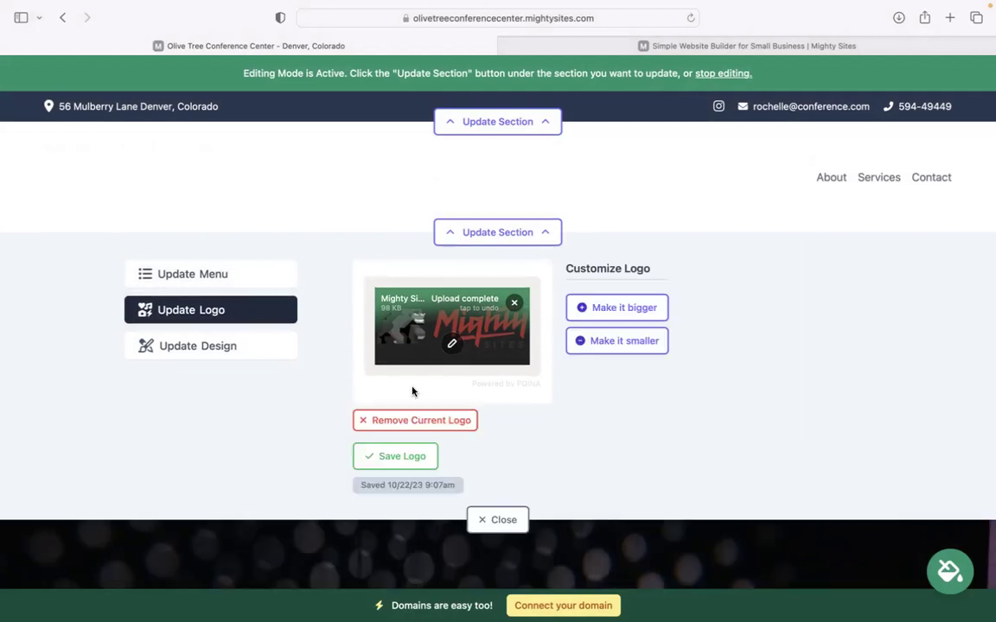
click(589, 317)
click(495, 530)
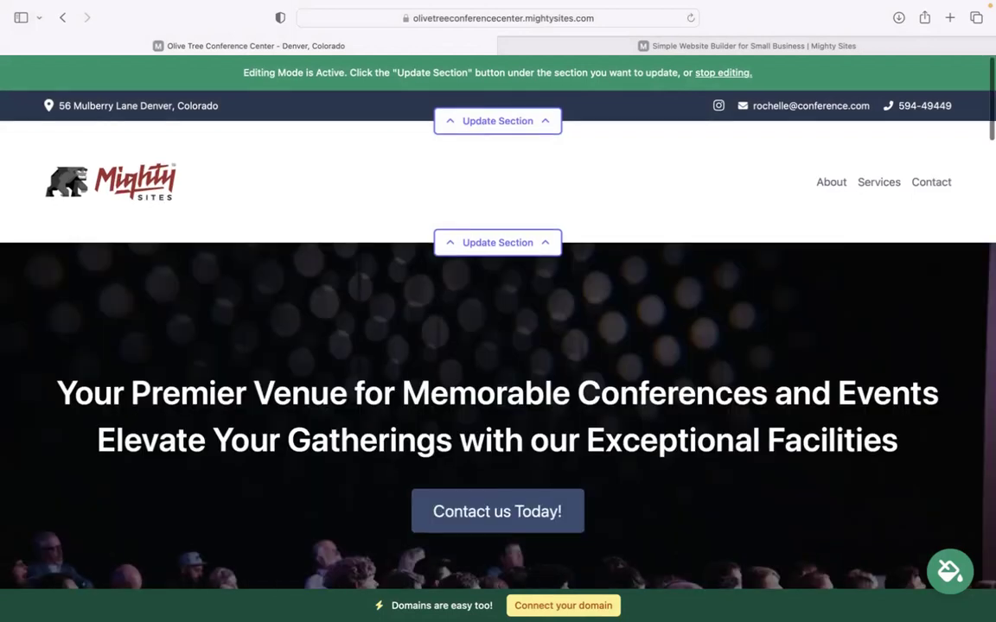
- Pick the blue swatch under Try a New Theme and save it as the site theme
scroll(498, 542, down, 3)
scroll(502, 541, down, 3)
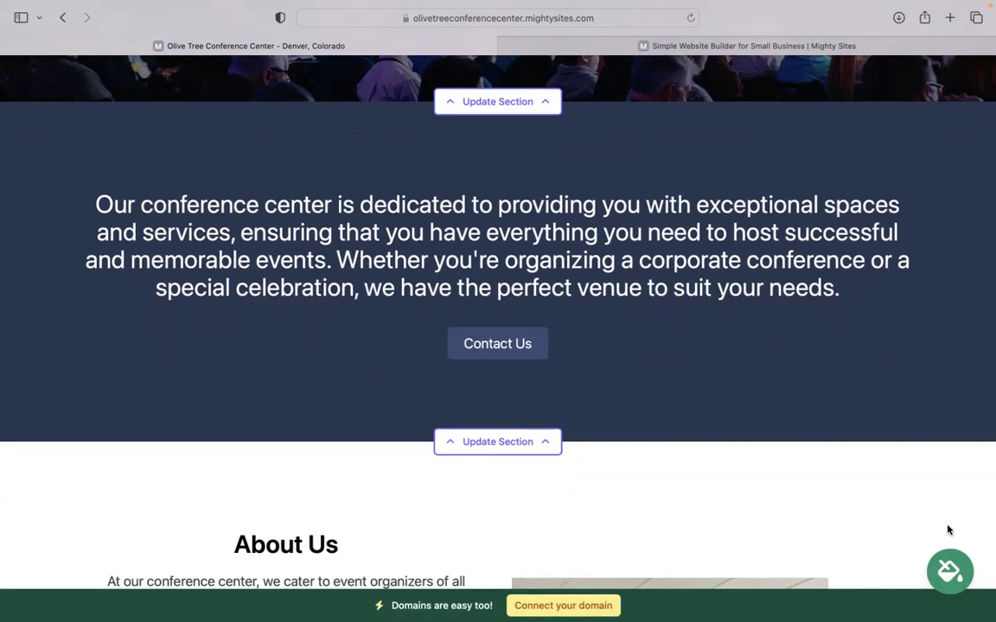
click(950, 566)
click(523, 476)
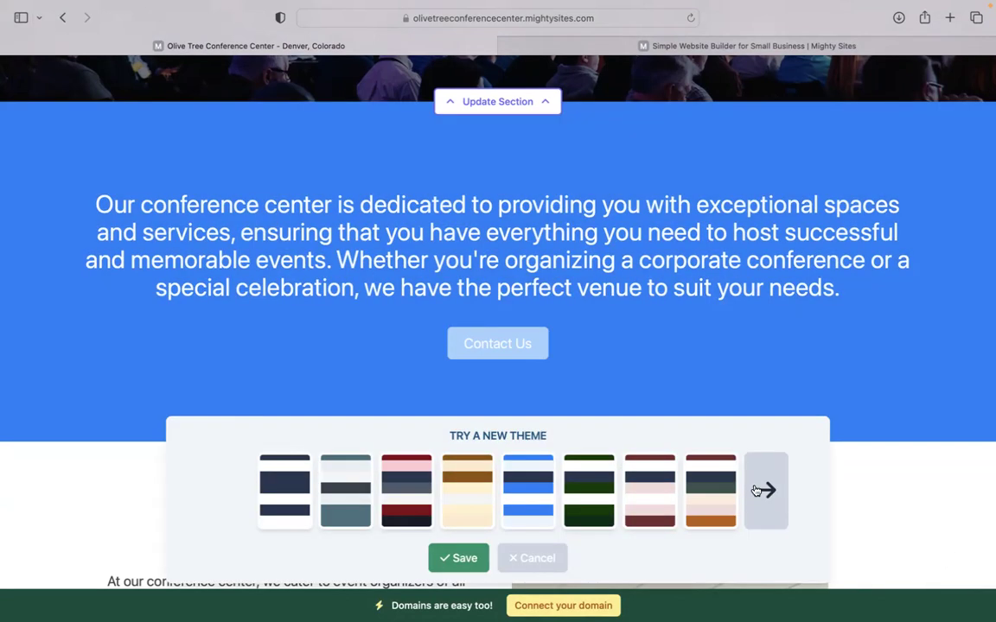
click(766, 490)
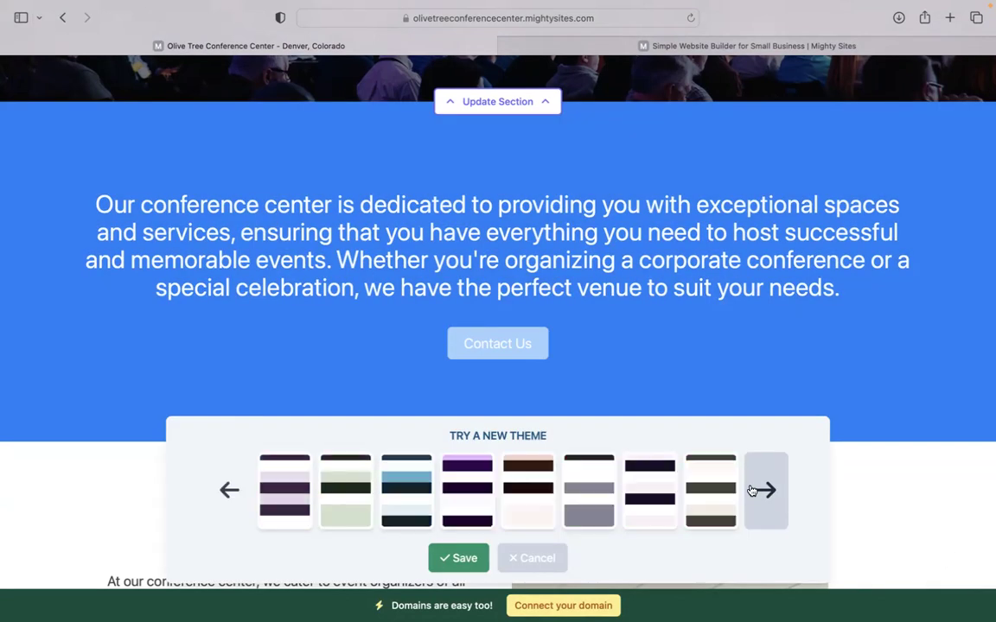
click(482, 556)
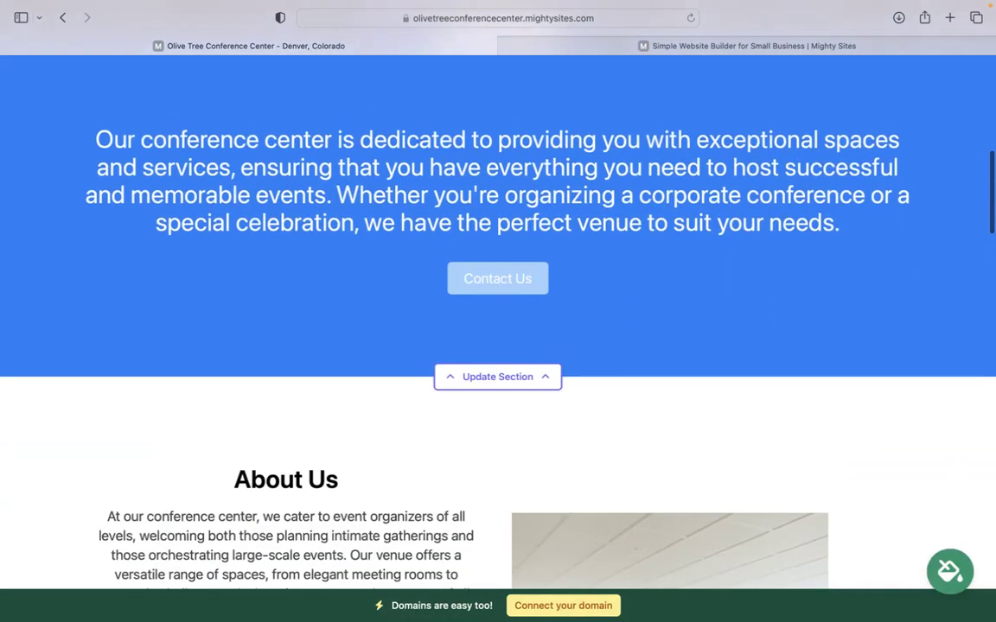
scroll(586, 234, down, 3)
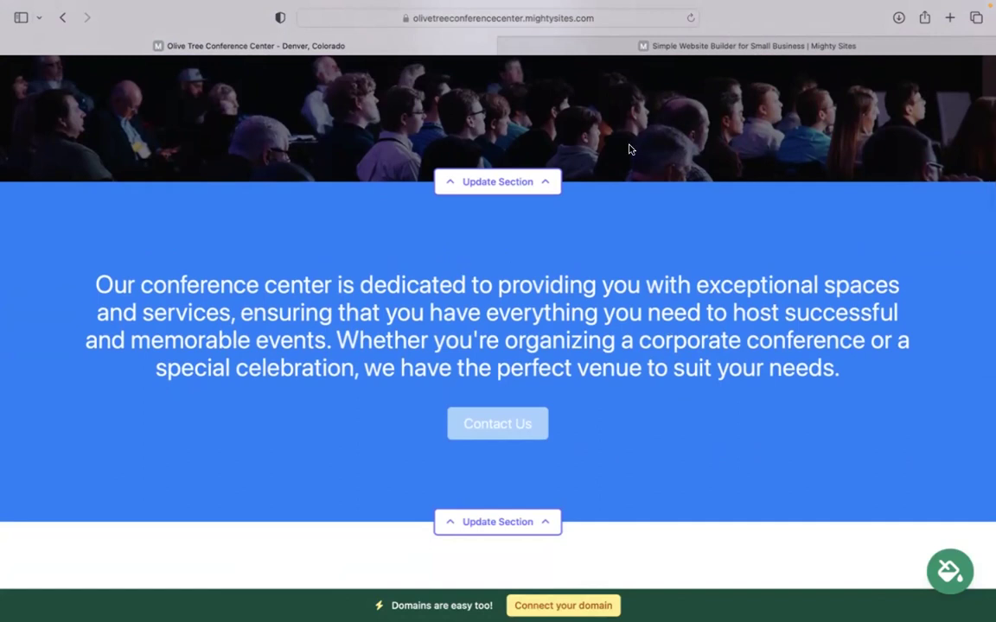
- Inspect the hero's image options and its 'Contact us Today!' button link to Lead Form, leaving it unchanged
click(495, 183)
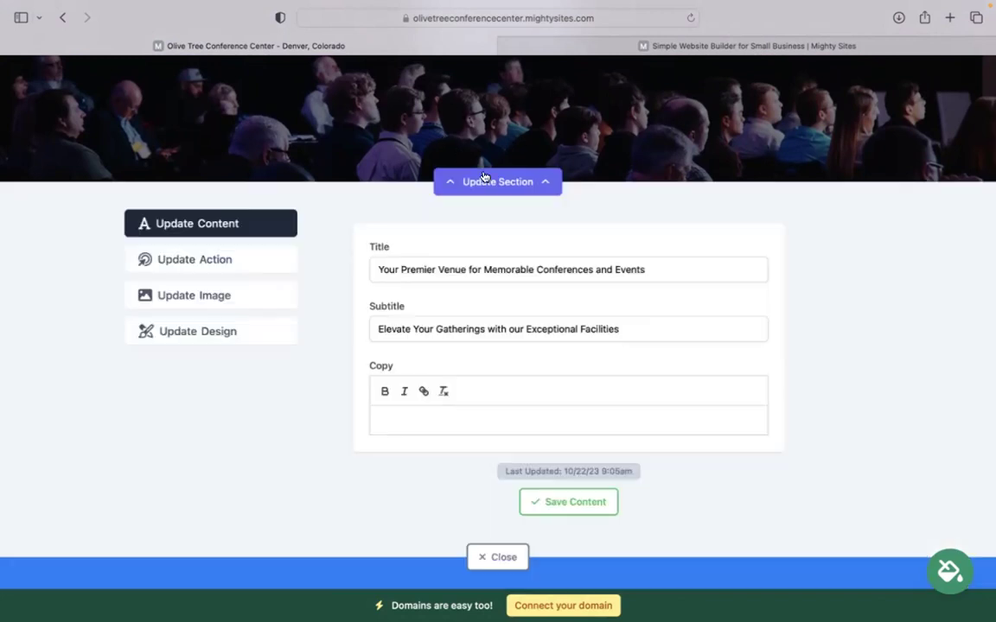
click(241, 304)
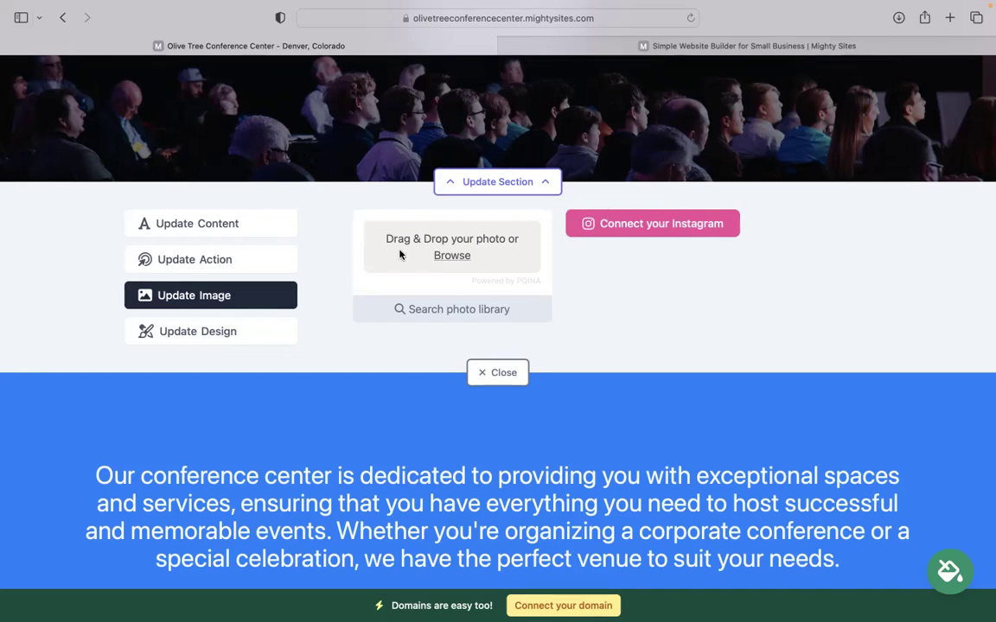
click(273, 262)
scroll(663, 206, up, 3)
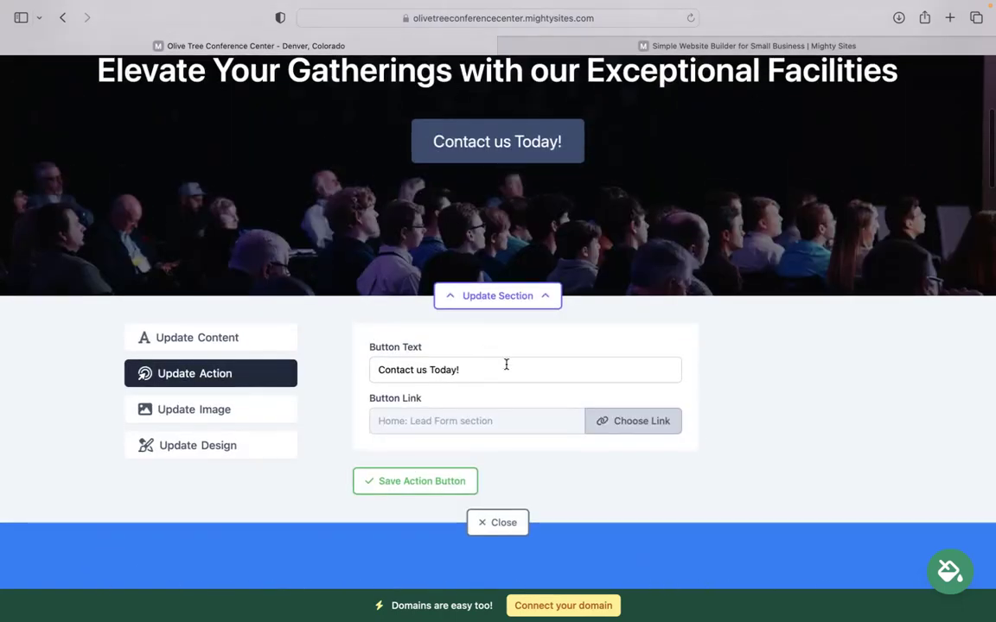
click(636, 421)
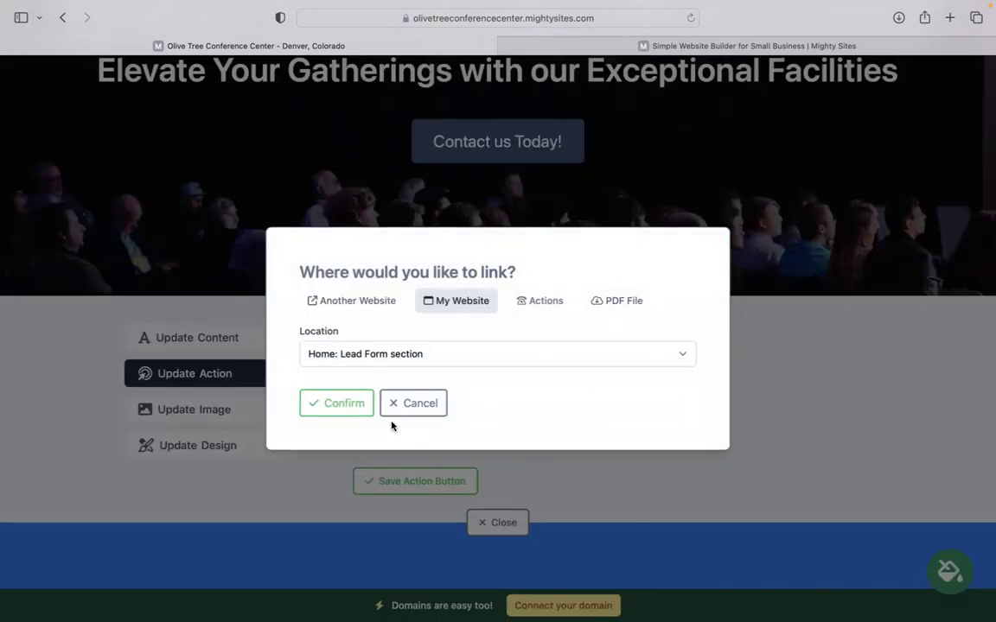
click(412, 403)
- Scroll down through the Olive Tree page to review the blue color theme
scroll(498, 311, down, 5)
scroll(498, 311, down, 1)
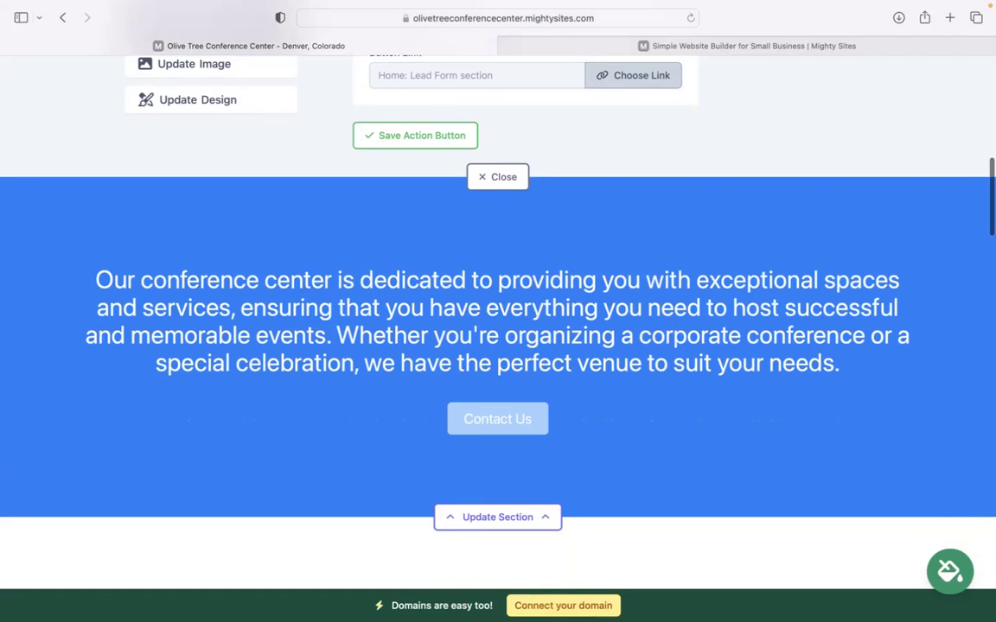
scroll(498, 311, down, 1)
scroll(498, 312, down, 5)
scroll(498, 311, down, 5)
scroll(498, 311, down, 5)
scroll(498, 312, down, 2)
scroll(498, 311, down, 5)
scroll(498, 312, down, 3)
scroll(498, 311, down, 1)
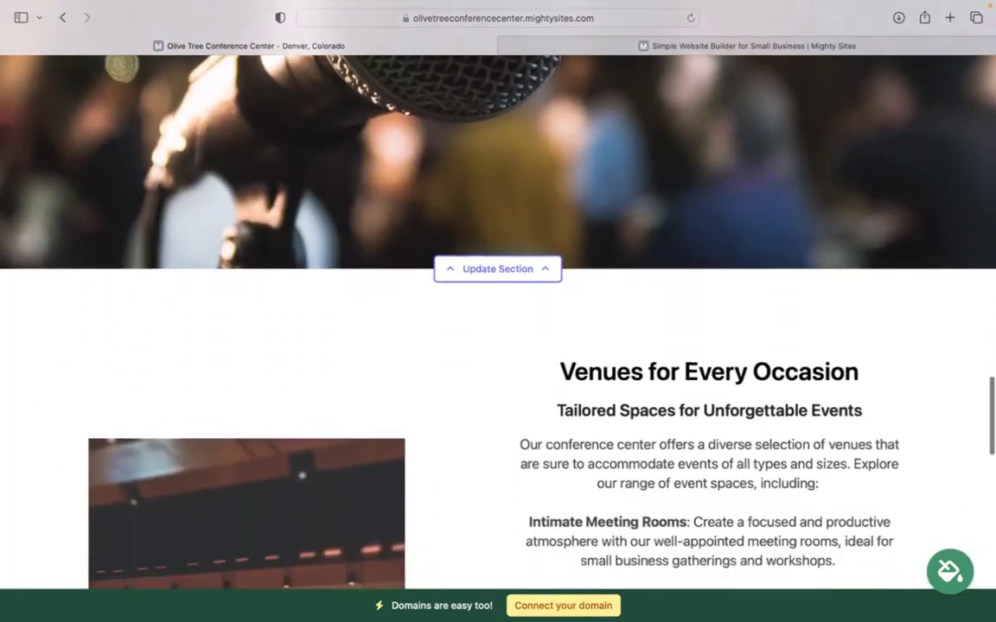
scroll(498, 311, down, 5)
scroll(498, 311, down, 5)
scroll(723, 463, down, 5)
scroll(723, 463, down, 1)
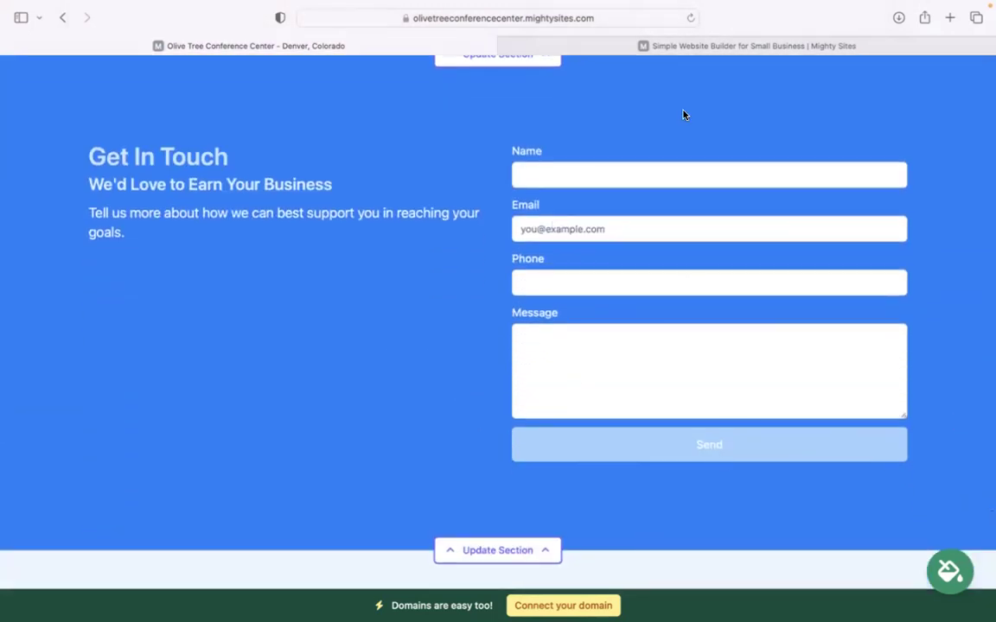
scroll(396, 457, down, 2)
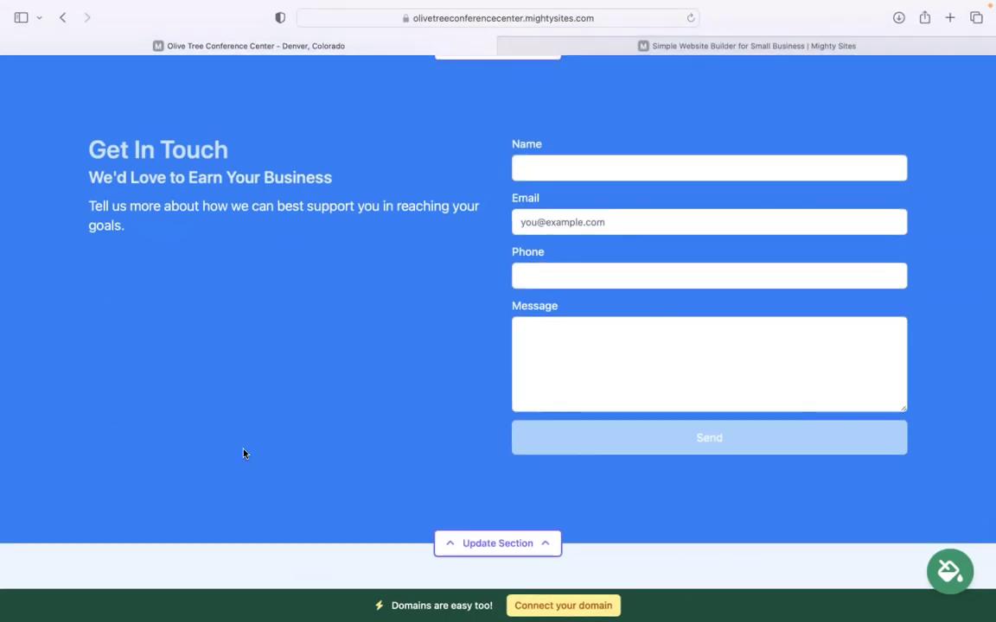
scroll(244, 454, down, 3)
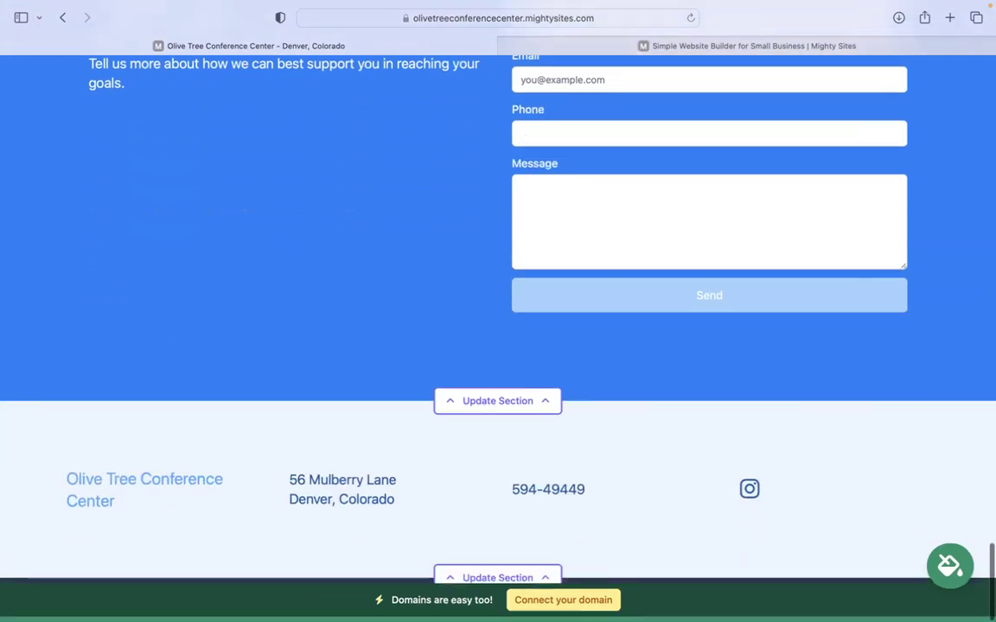
- Close the hero section's Update Action panel, leaving the page shown from the top
scroll(558, 558, up, 2)
scroll(557, 557, up, 3)
scroll(557, 558, up, 4)
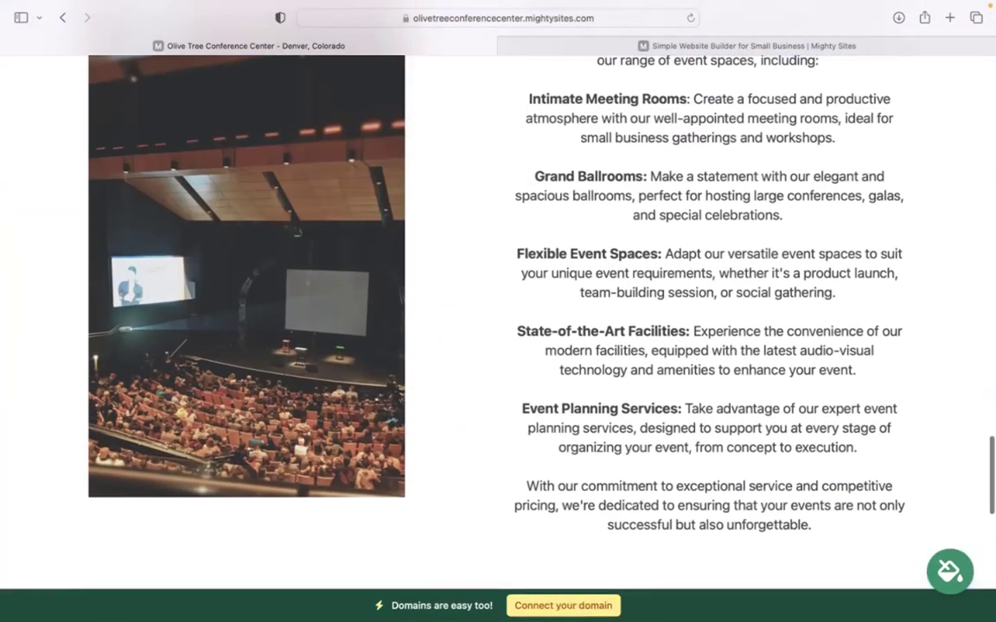
scroll(558, 557, up, 3)
scroll(558, 557, up, 2)
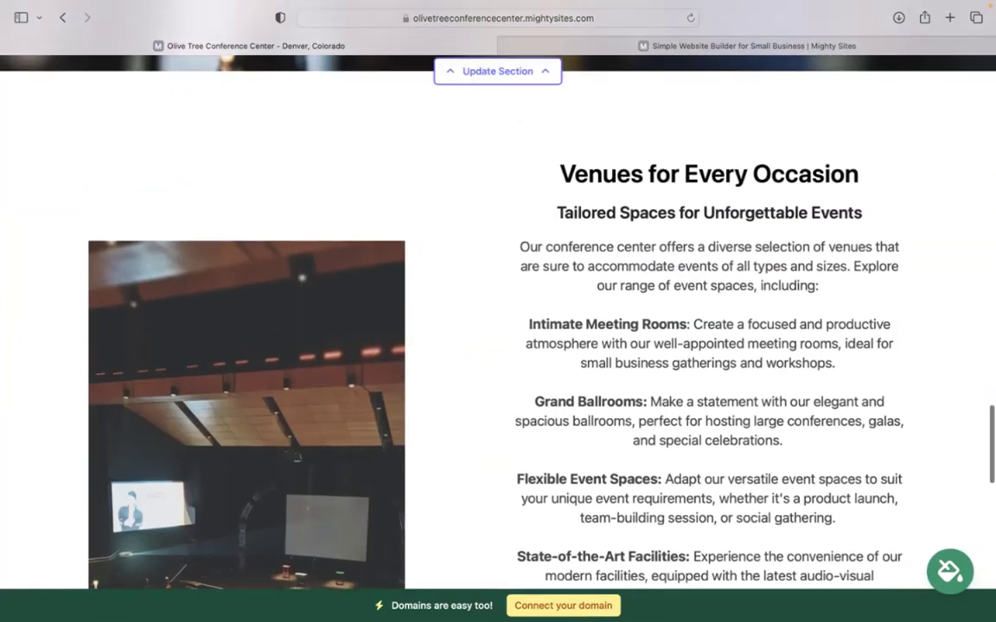
scroll(558, 558, up, 2)
scroll(558, 558, up, 2)
scroll(558, 557, up, 2)
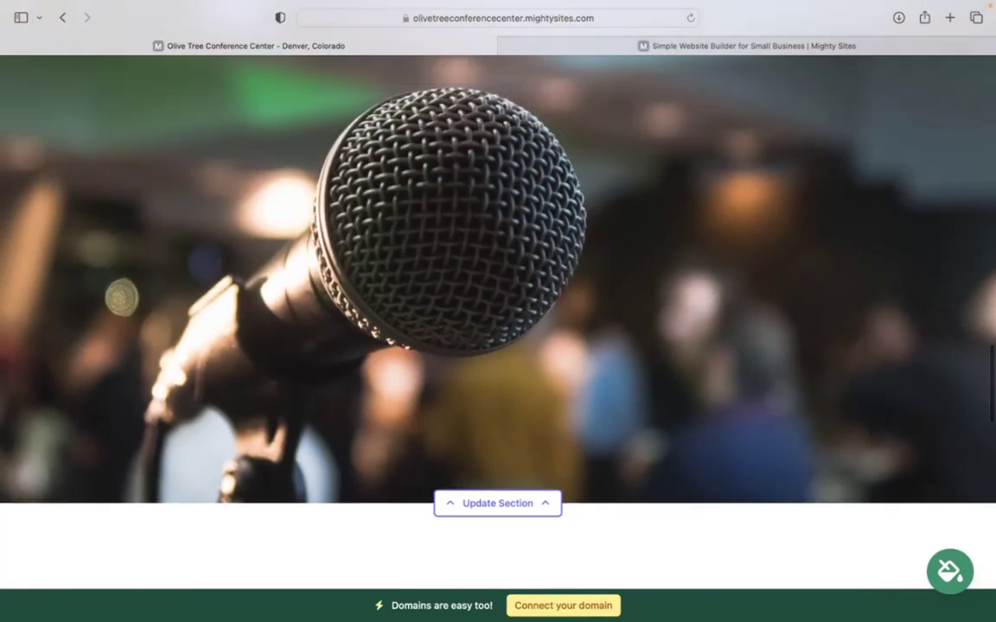
scroll(498, 302, up, 1)
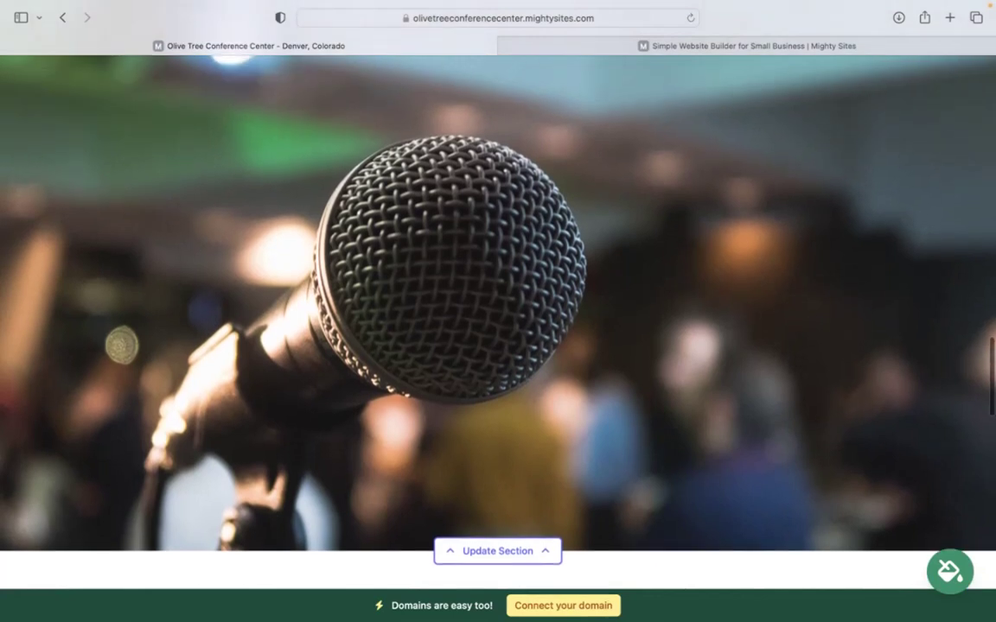
scroll(497, 303, up, 1)
scroll(498, 319, up, 2)
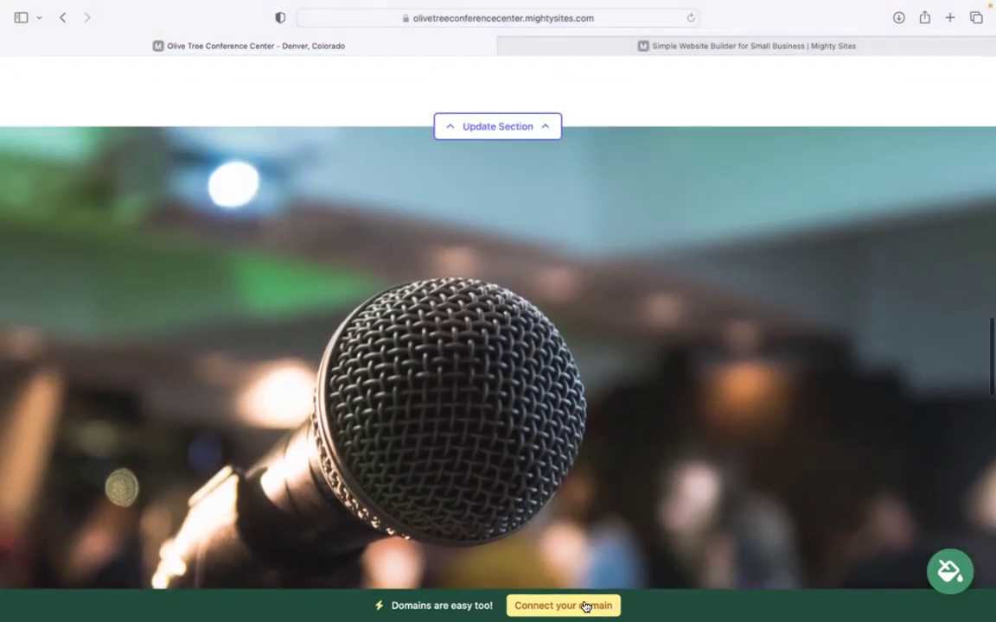
scroll(585, 608, up, 1)
scroll(585, 608, up, 2)
scroll(585, 608, up, 1)
scroll(586, 608, up, 5)
scroll(488, 290, up, 3)
scroll(488, 290, up, 1)
scroll(489, 289, up, 3)
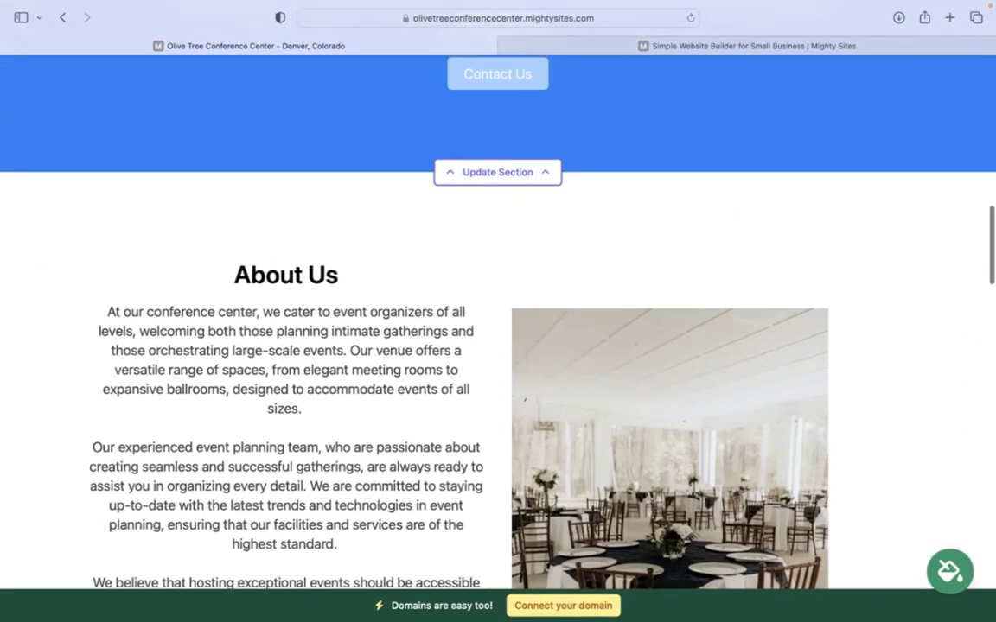
scroll(498, 320, up, 2)
scroll(497, 320, up, 1)
scroll(497, 320, up, 2)
scroll(498, 320, up, 1)
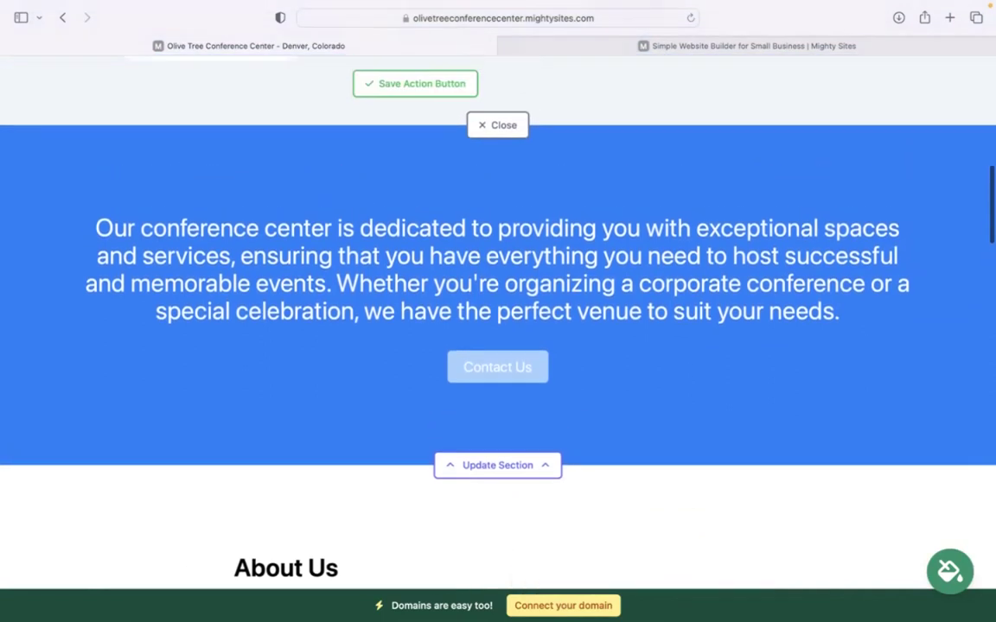
scroll(498, 533, up, 3)
scroll(498, 534, up, 3)
scroll(498, 534, up, 1)
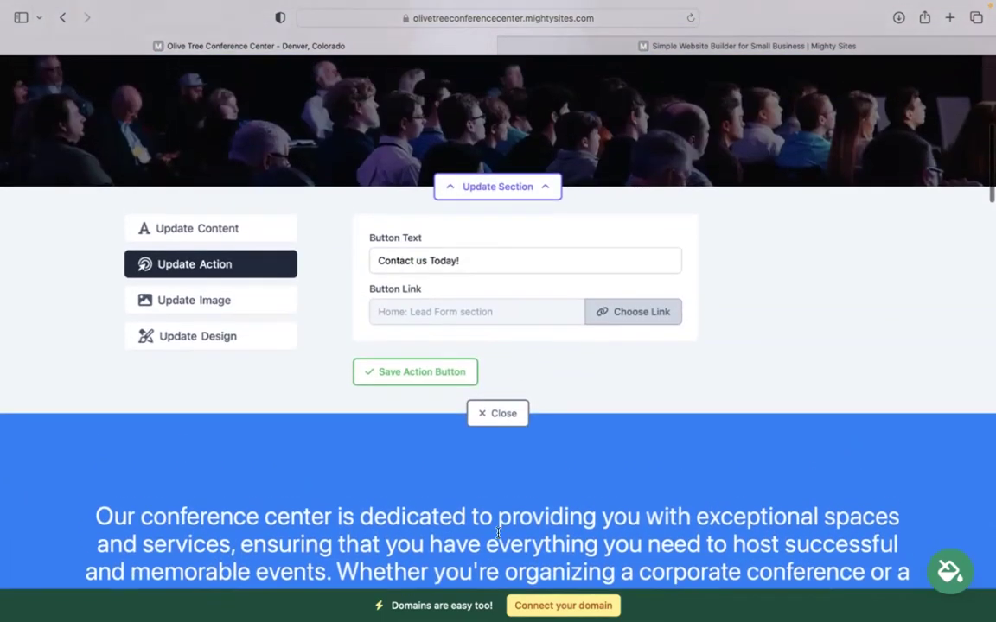
click(493, 413)
scroll(488, 430, up, 2)
scroll(489, 430, up, 2)
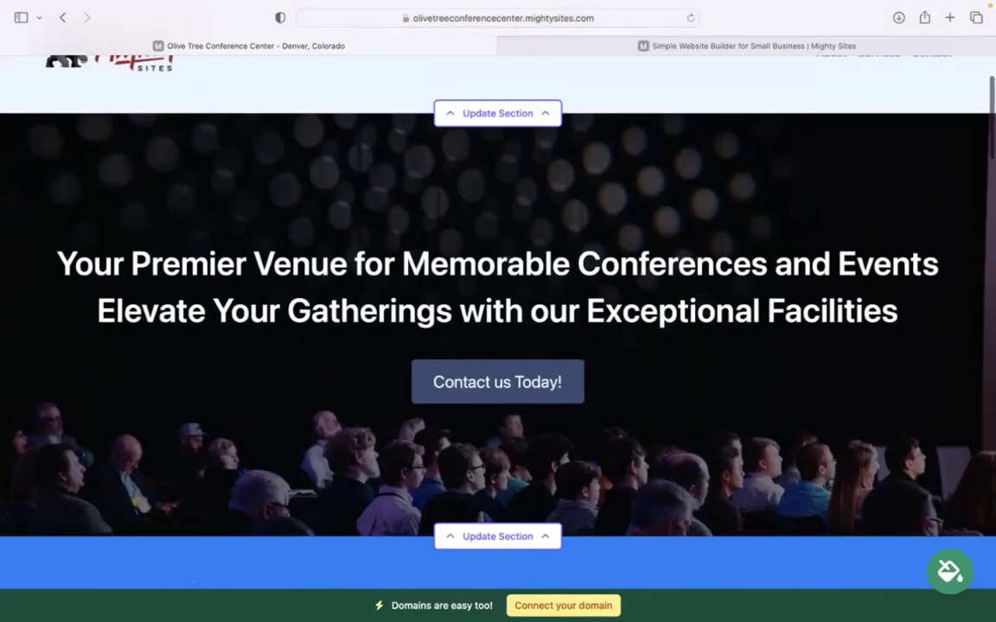
scroll(489, 429, up, 2)
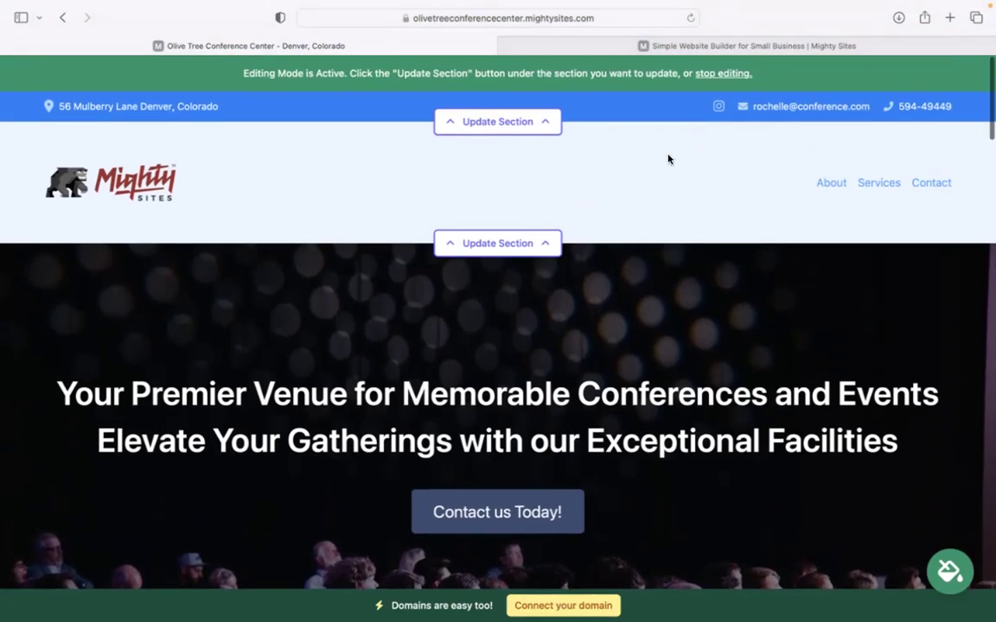